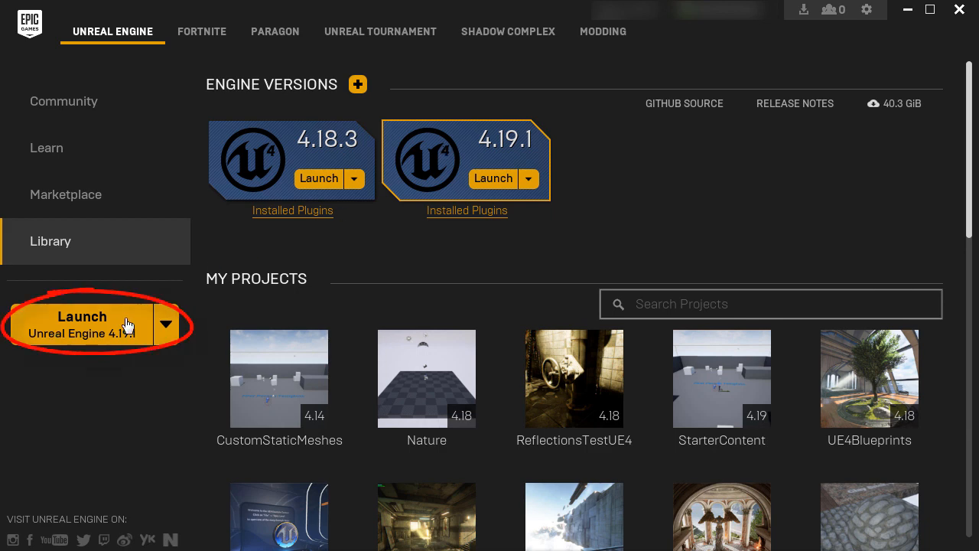
- Launch Unreal Engine version 4.19.1 from the installed engine versions
{"action": "left_click", "coordinate": [167, 326]}
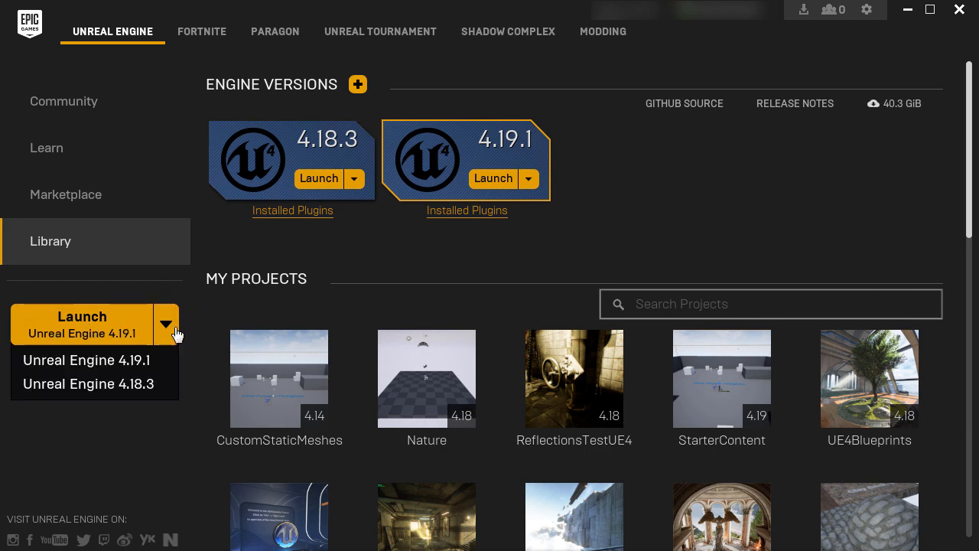
{"action": "left_click", "coordinate": [119, 361]}
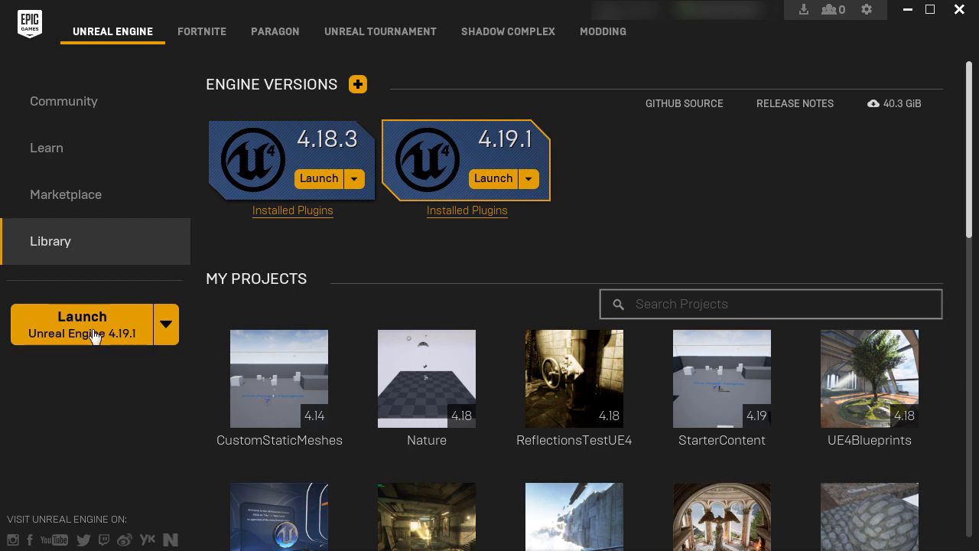
{"action": "left_click", "coordinate": [501, 180]}
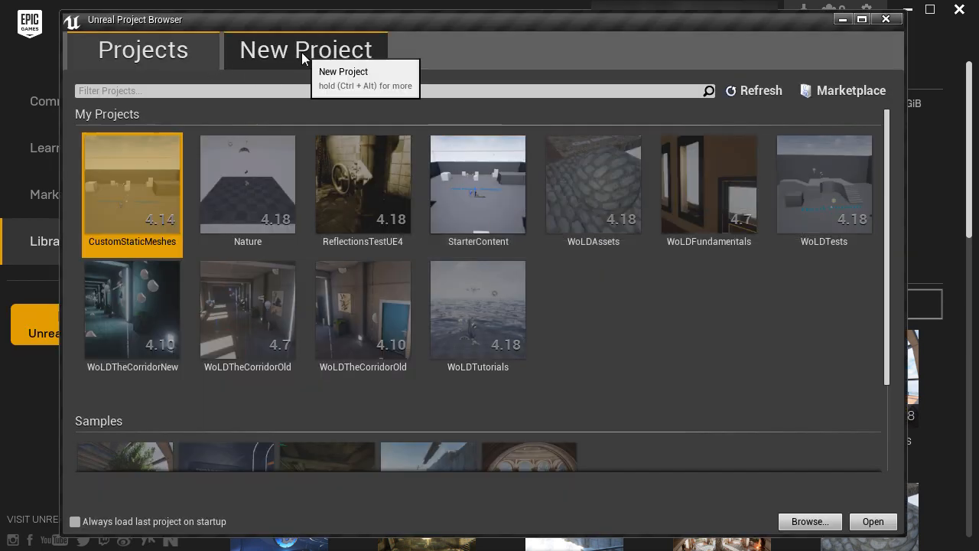
- Set up a new Blueprint project using the Third Person template with No Starter Content
{"action": "left_click", "coordinate": [301, 52]}
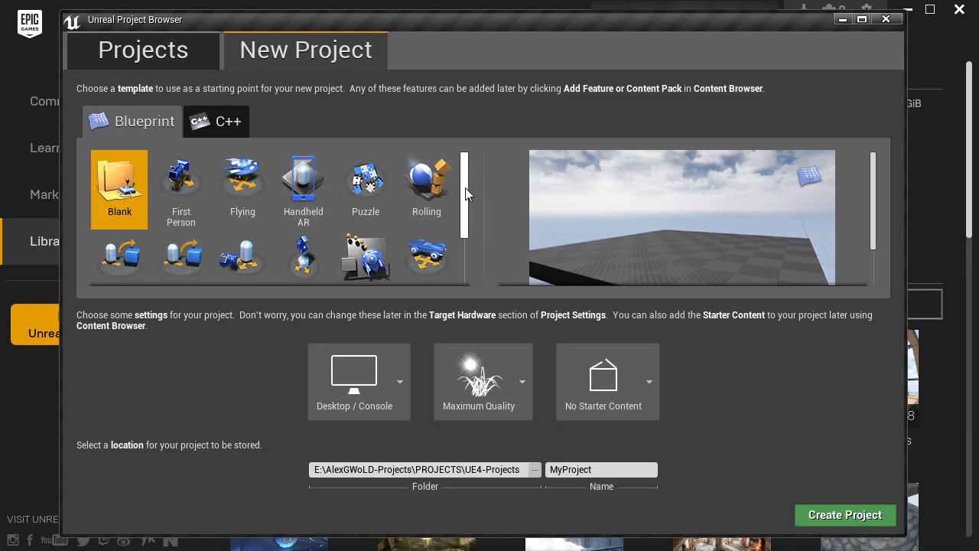
{"action": "left_click_drag", "start_coordinate": [465, 187], "coordinate": [471, 217]}
{"action": "left_click", "coordinate": [233, 189]}
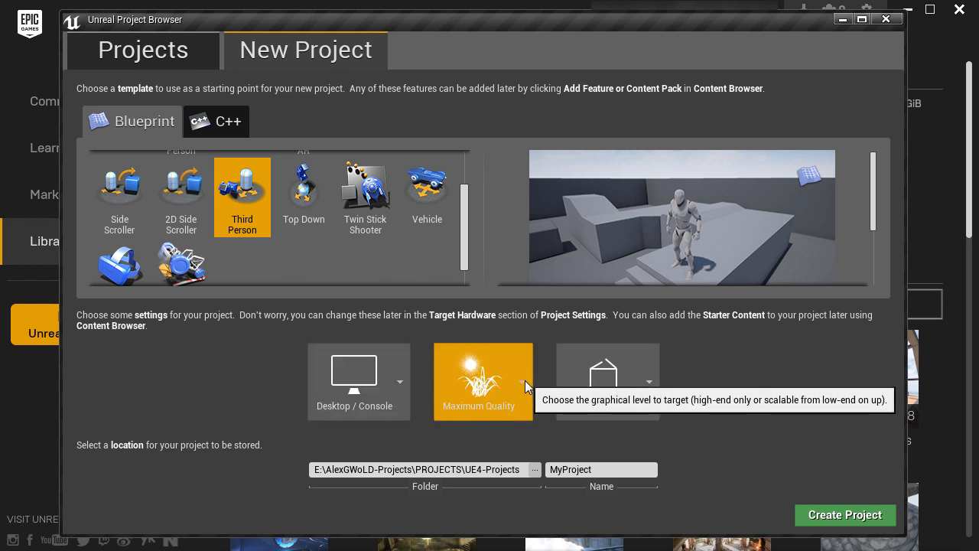
{"action": "left_click", "coordinate": [650, 383]}
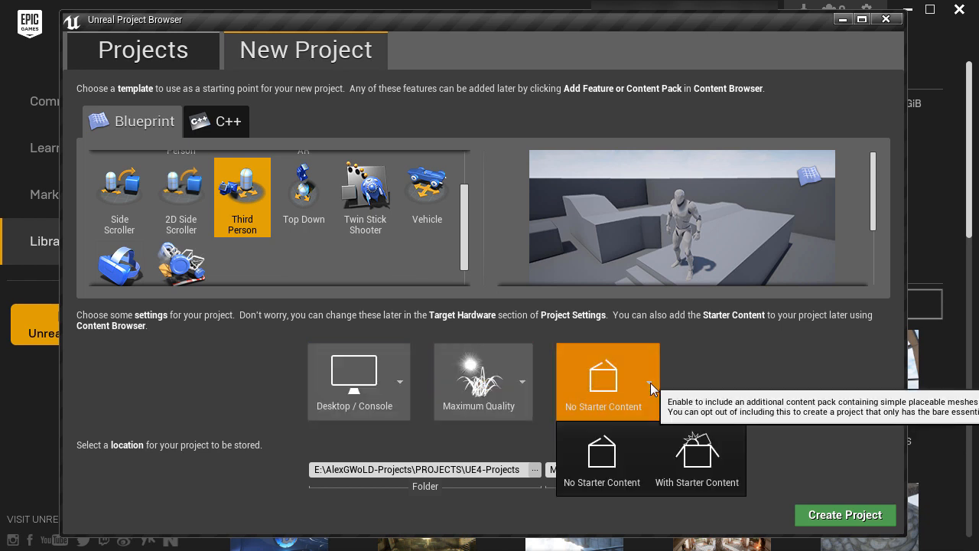
{"action": "left_click", "coordinate": [591, 456]}
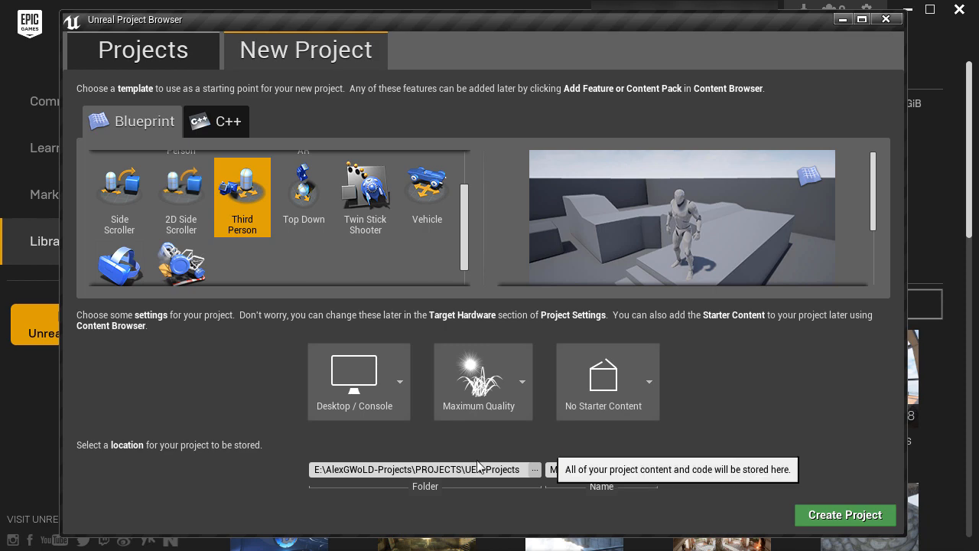
- Set the project's storage location to the UE4 folder inside PROJECTS\MiamiCornerStore
{"action": "left_click", "coordinate": [534, 469]}
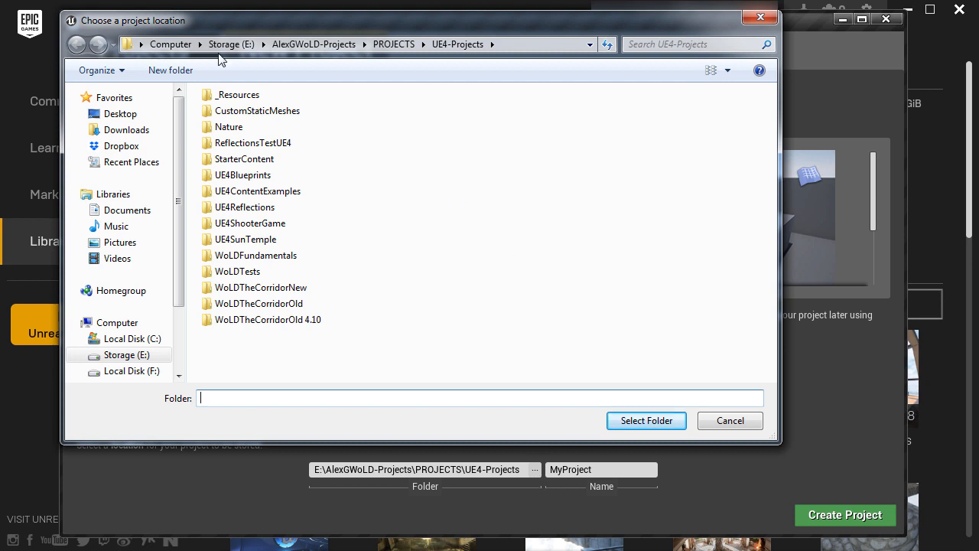
{"action": "left_click", "coordinate": [394, 44]}
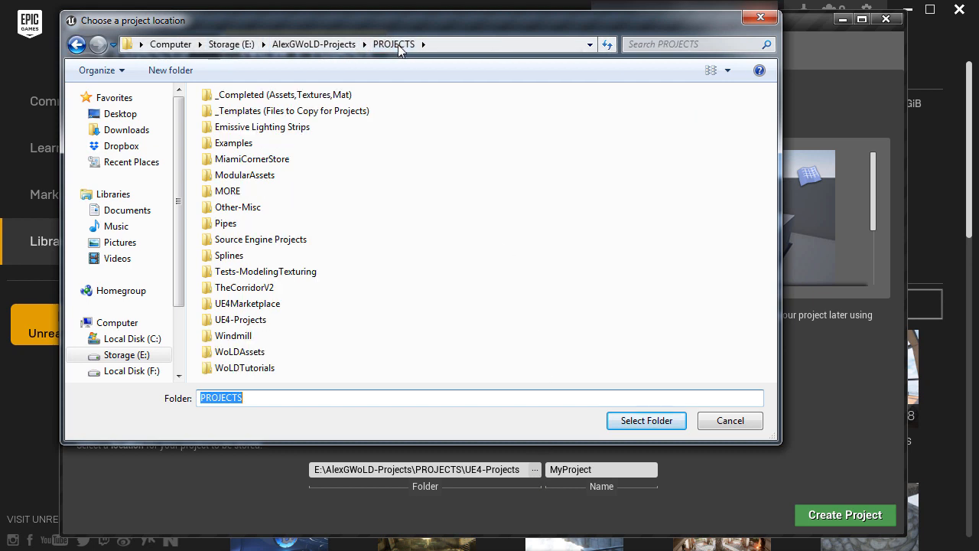
{"action": "double_click", "coordinate": [263, 159]}
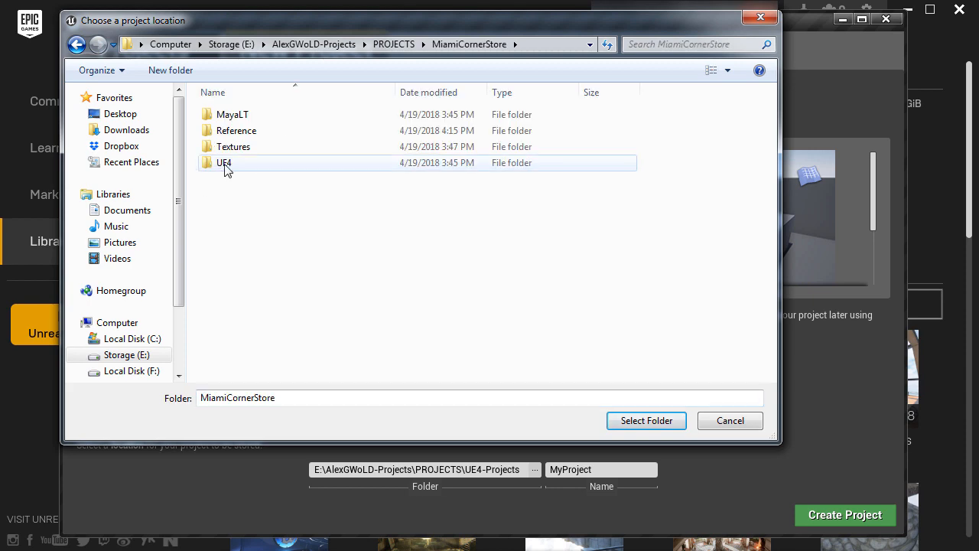
{"action": "left_click", "coordinate": [229, 165]}
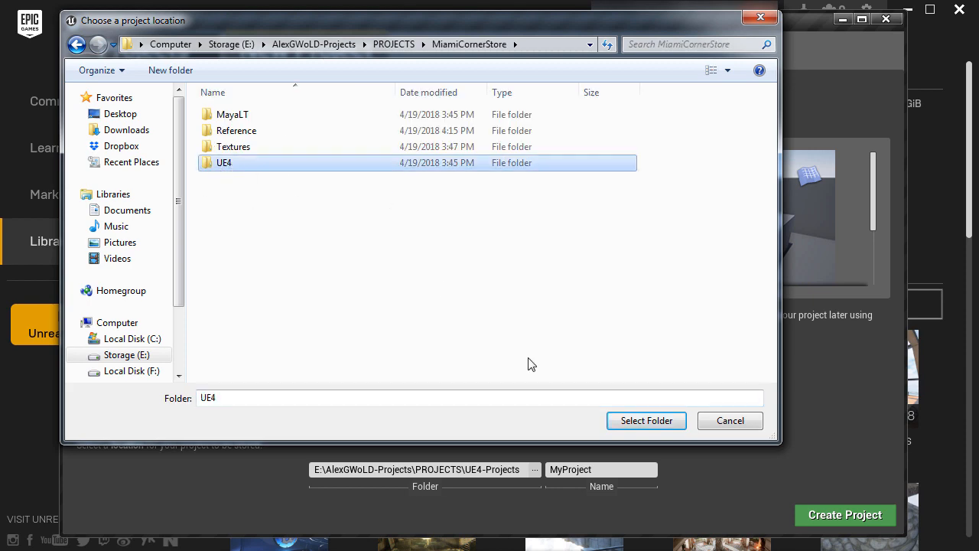
{"action": "left_click", "coordinate": [616, 421]}
- Name the project MiamiCornerStore and create it
{"action": "left_click_drag", "start_coordinate": [459, 469], "coordinate": [564, 473]}
{"action": "left_click", "coordinate": [616, 470]}
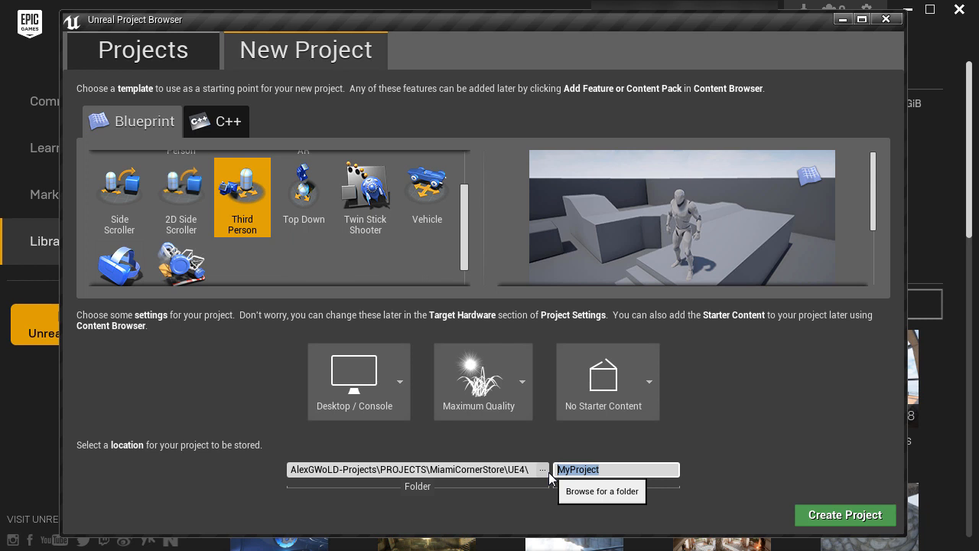
{"action": "type", "text": "MiamiCornerStore"}
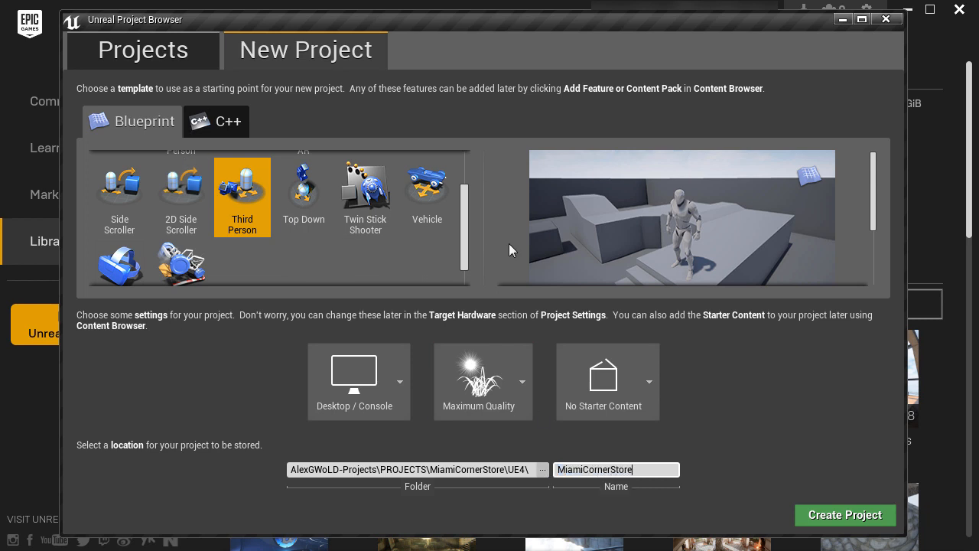
{"action": "scroll", "coordinate": [452, 166], "scroll_direction": "up", "scroll_amount": 2}
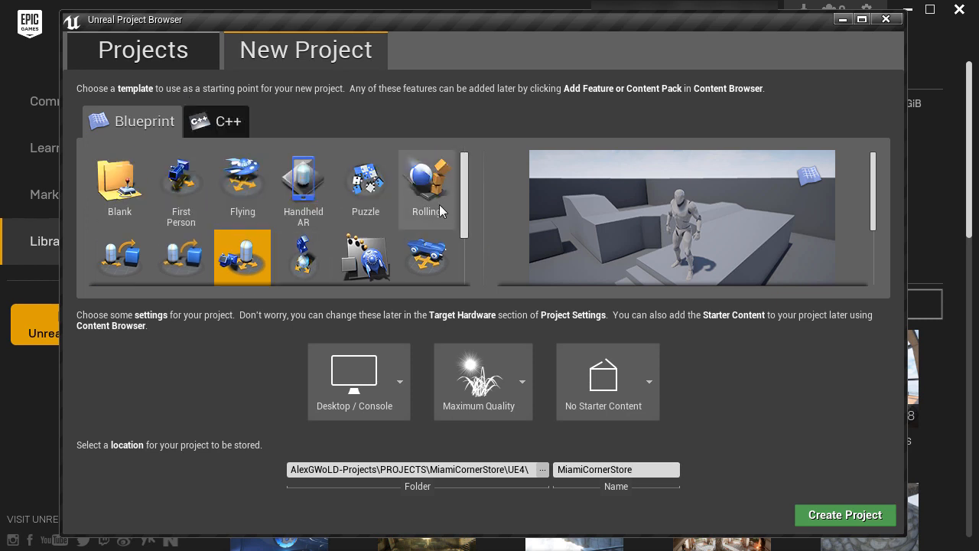
{"action": "scroll", "coordinate": [463, 212], "scroll_direction": "down", "scroll_amount": 3}
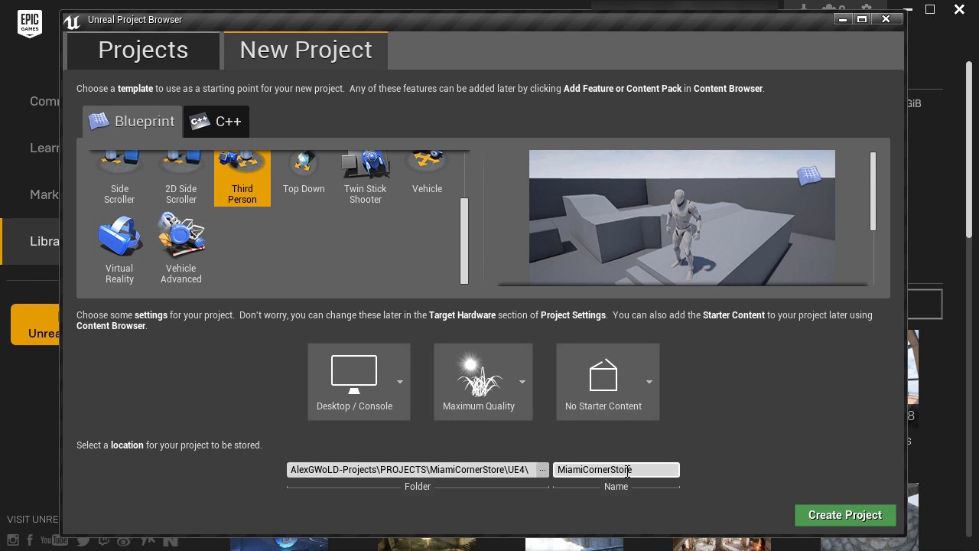
{"action": "left_click", "coordinate": [845, 516]}
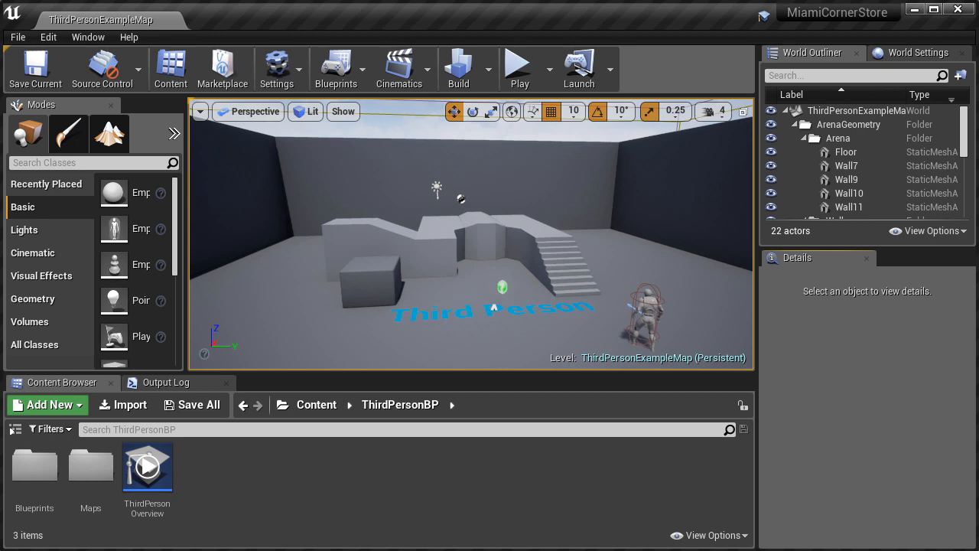
- Turn off Realtime for the perspective viewport
{"action": "left_click", "coordinate": [199, 111]}
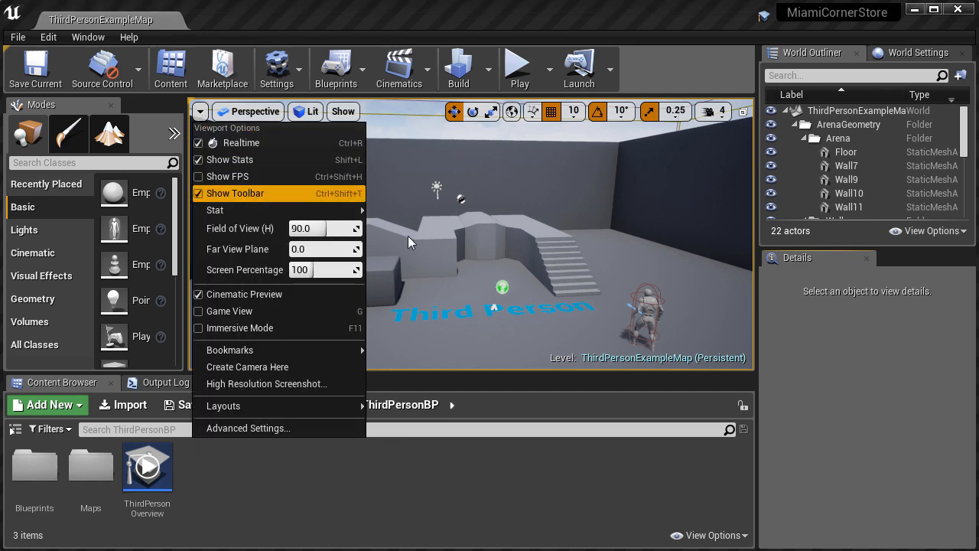
{"action": "left_click", "coordinate": [201, 143]}
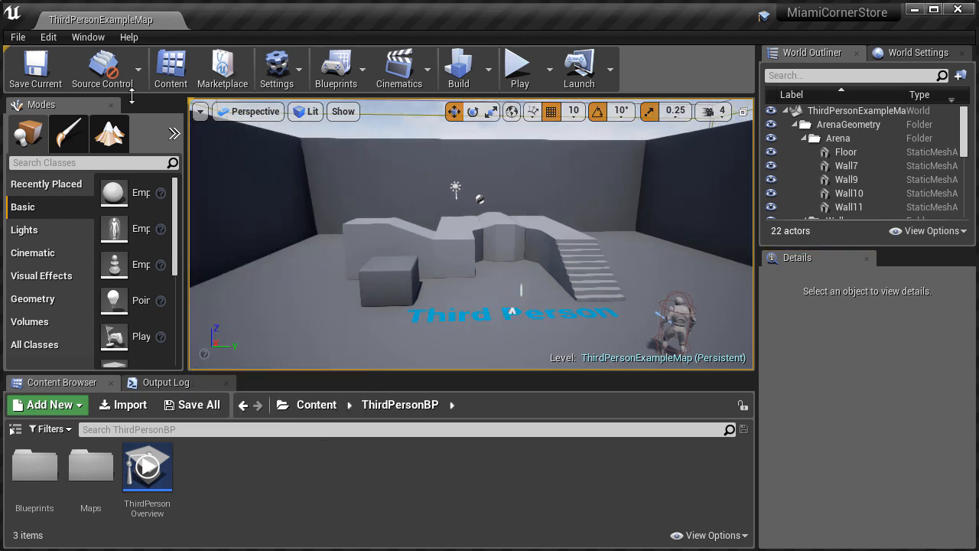
- Disable AutoSave in the editor's Loading & Saving preferences and close the preferences
{"action": "left_click", "coordinate": [47, 36]}
{"action": "left_click", "coordinate": [128, 240]}
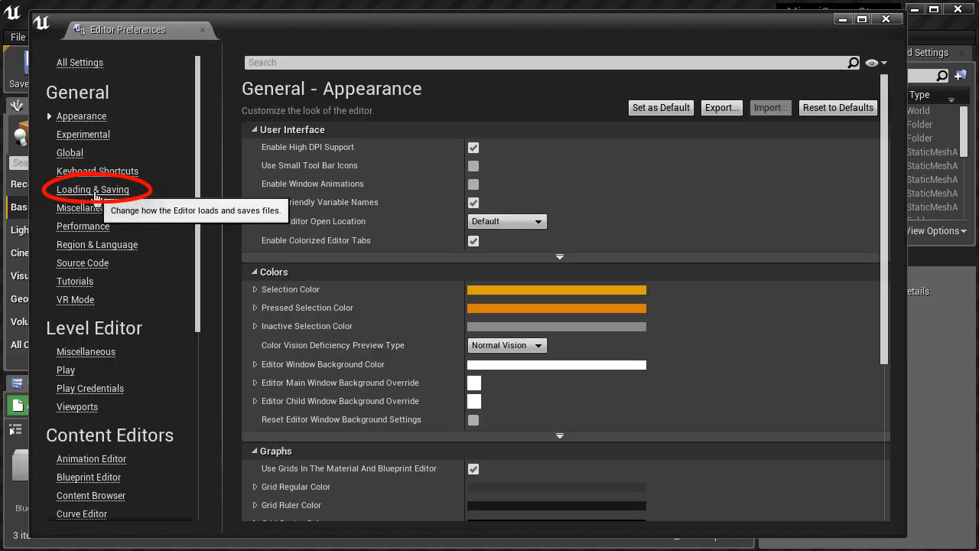
{"action": "left_click", "coordinate": [93, 191]}
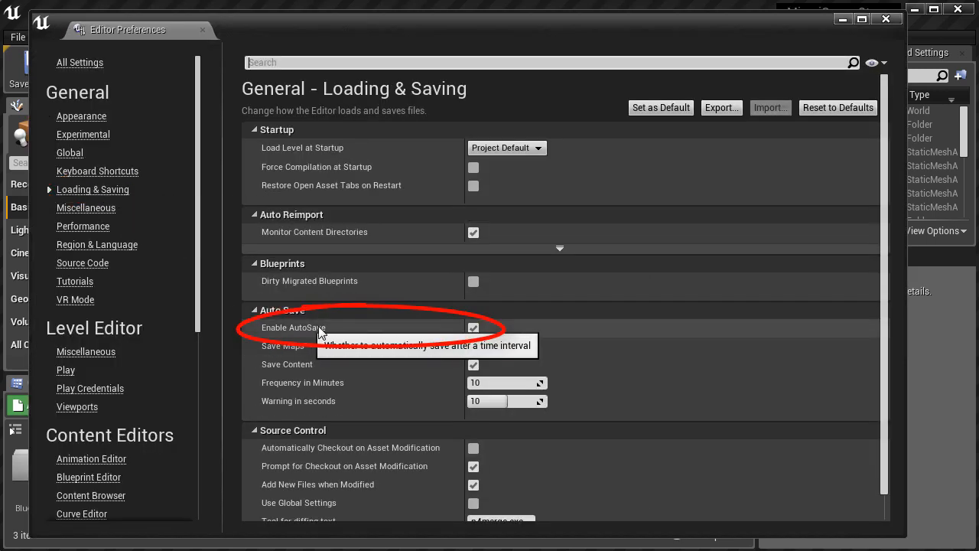
{"action": "left_click", "coordinate": [473, 328]}
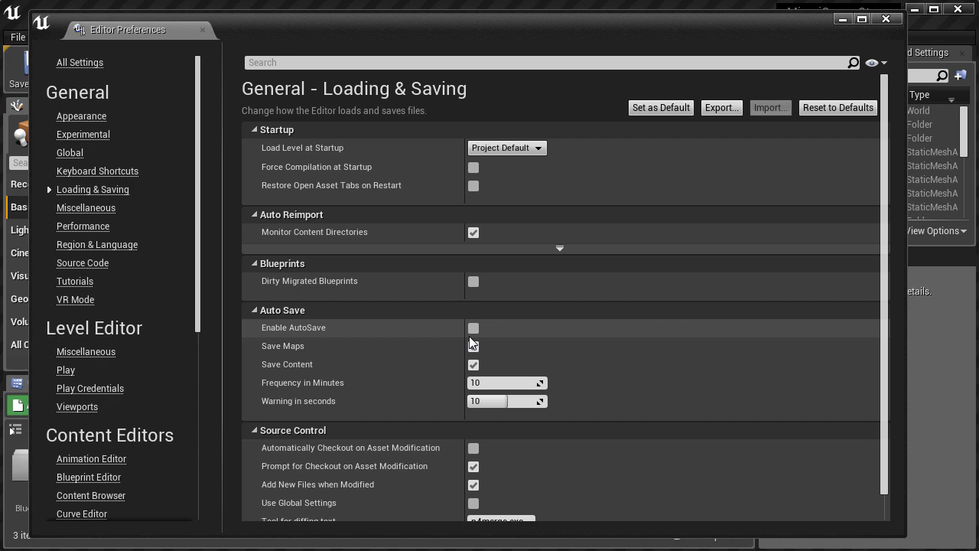
{"action": "left_click", "coordinate": [885, 18]}
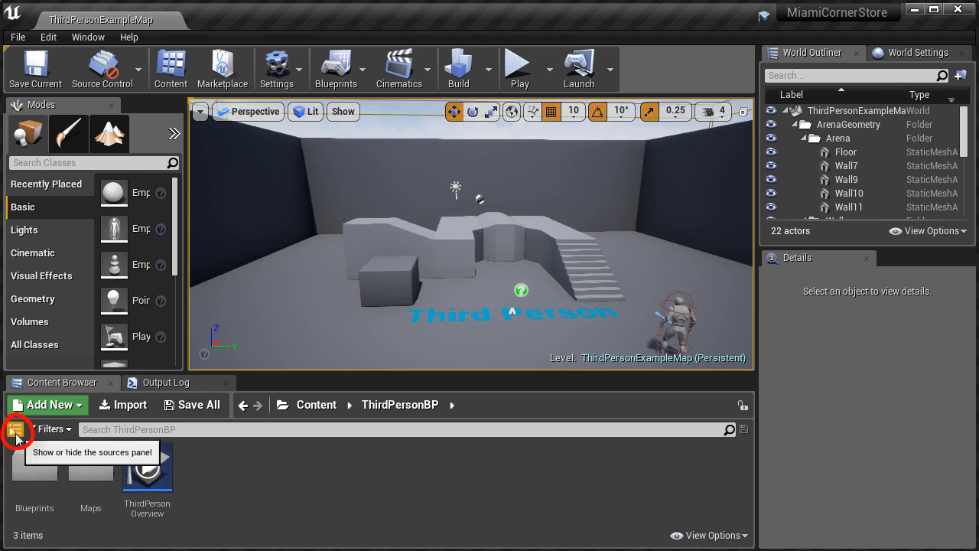
- Show the content folder tree and open the Mesh folder under Content, Mannequin, Character
{"action": "left_click", "coordinate": [16, 430]}
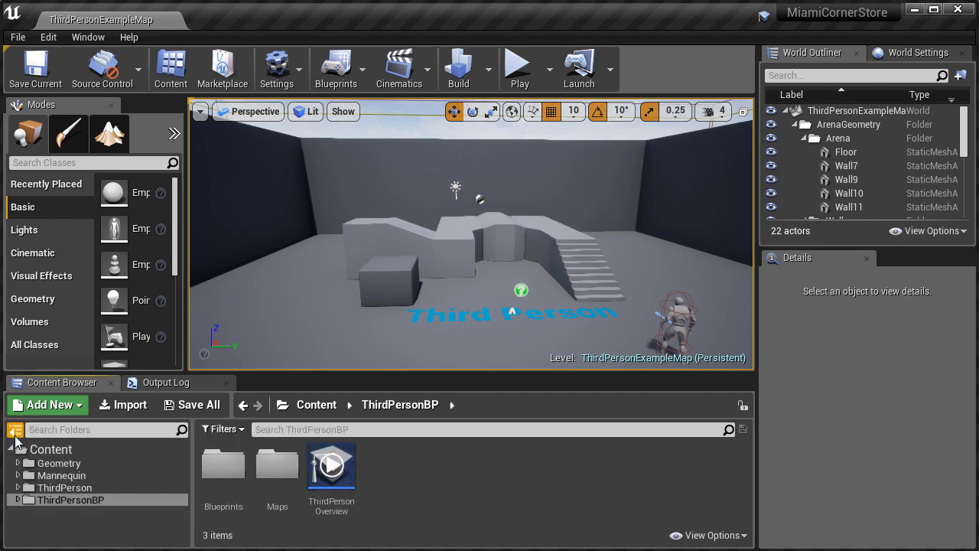
{"action": "left_click", "coordinate": [62, 450]}
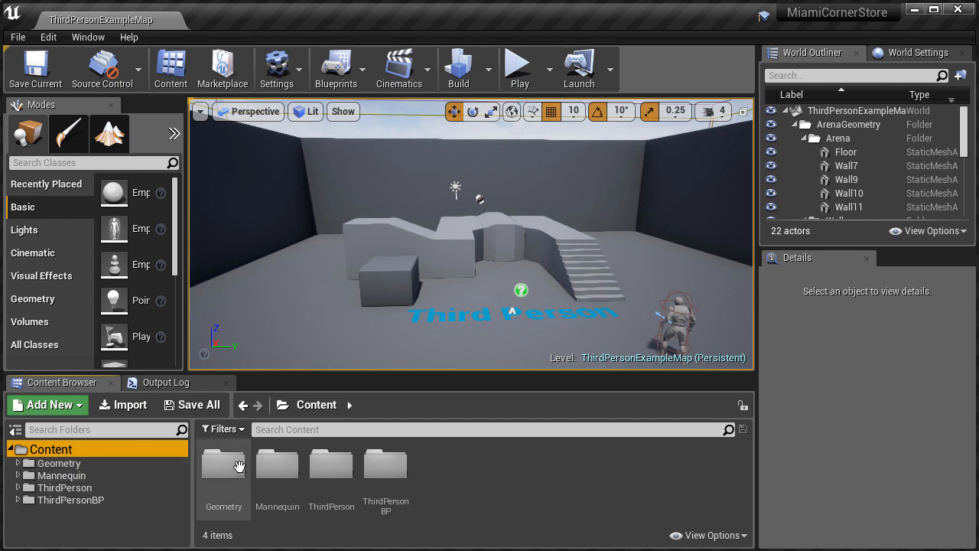
{"action": "double_click", "coordinate": [277, 468]}
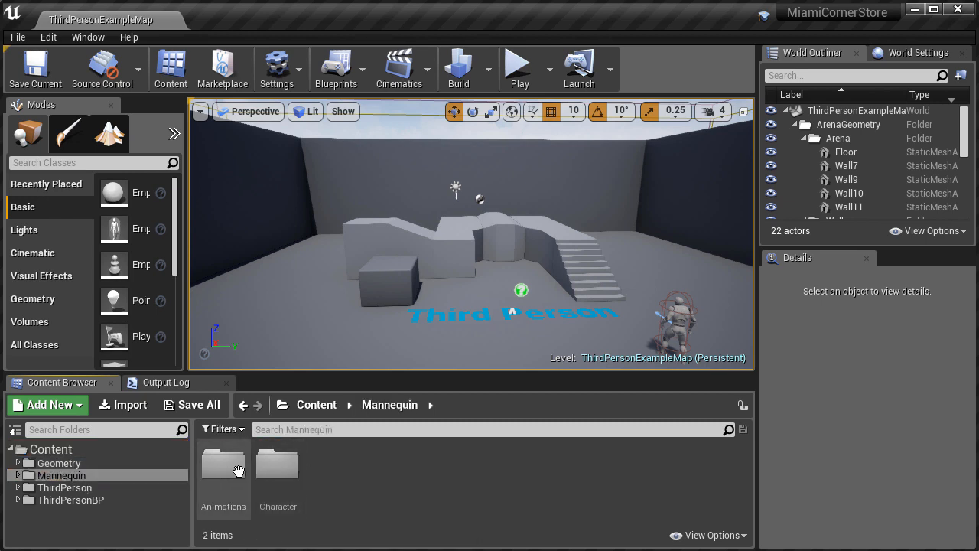
{"action": "double_click", "coordinate": [277, 470]}
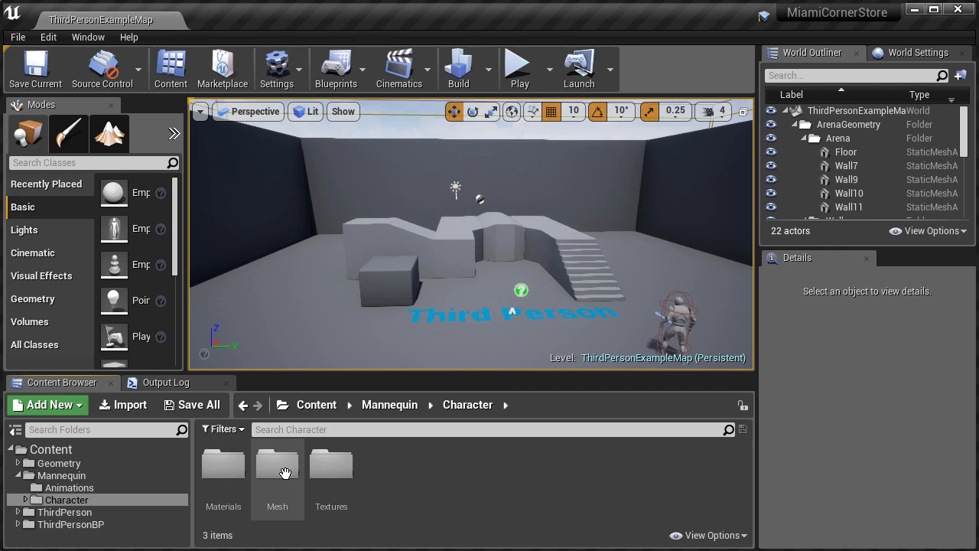
{"action": "double_click", "coordinate": [278, 468]}
- Place the SK_Mannequin skeletal mesh on the level floor at about X -500, Y -700, Z 130 and frame it from the front
{"action": "left_click", "coordinate": [219, 473]}
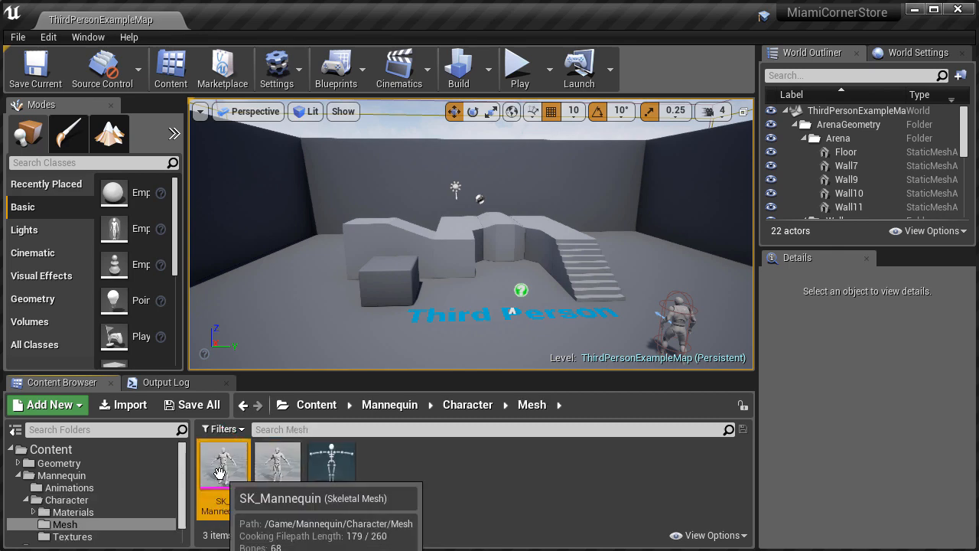
{"action": "left_click_drag", "start_coordinate": [220, 472], "coordinate": [354, 324]}
{"action": "key", "text": "f"}
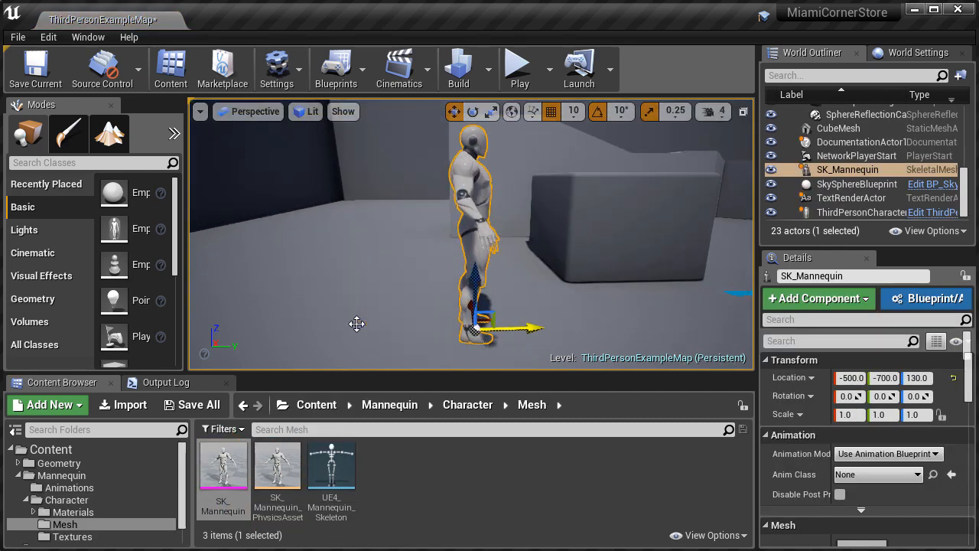
{"action": "right_click_drag", "start_coordinate": [383, 308], "coordinate": [204, 292]}
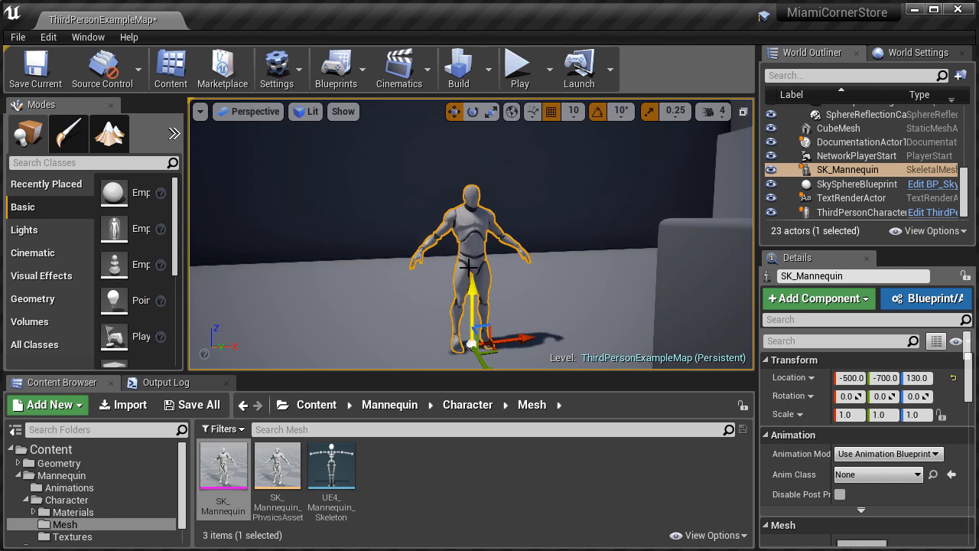
- Measure the mannequin's height from feet to head in the maximized Left orthographic view, then return to the four-view layout
{"action": "left_click", "coordinate": [742, 112]}
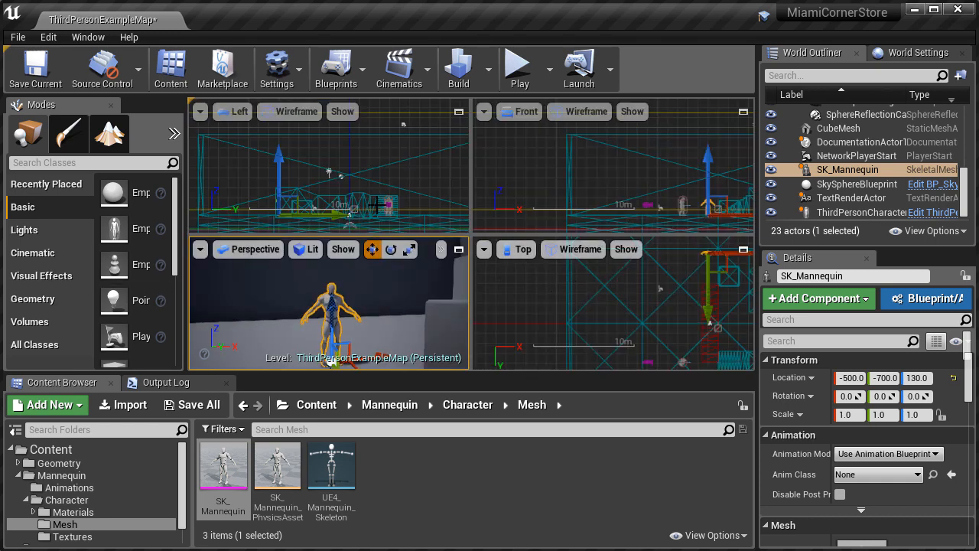
{"action": "key", "text": "f"}
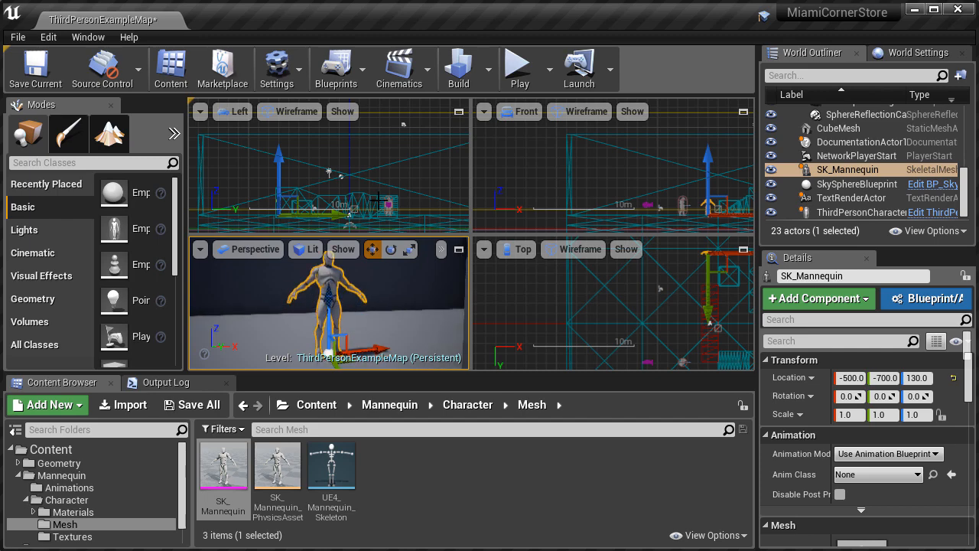
{"action": "right_click_drag", "start_coordinate": [387, 185], "coordinate": [341, 180]}
{"action": "key", "text": "f"}
{"action": "left_click", "coordinate": [459, 111]}
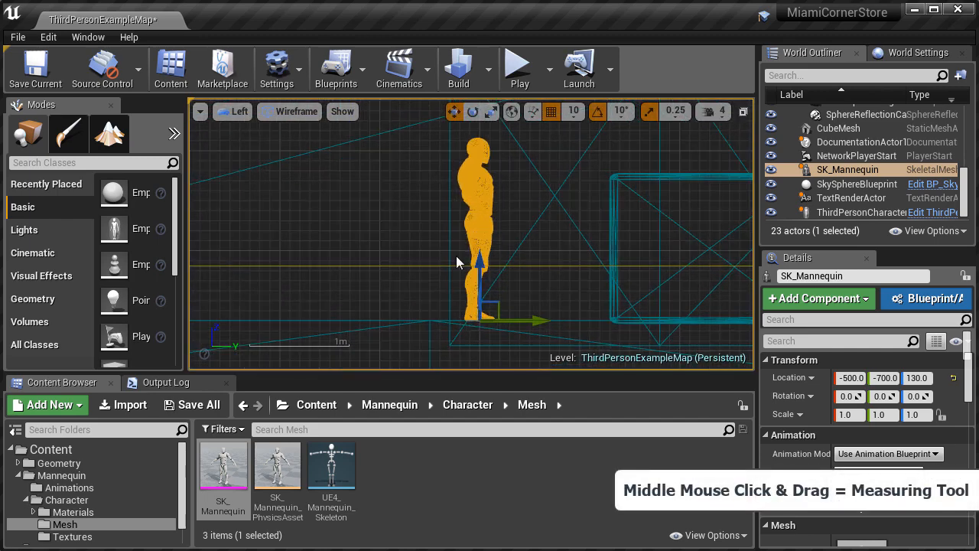
{"action": "middle_click_drag", "start_coordinate": [470, 321], "coordinate": [468, 147]}
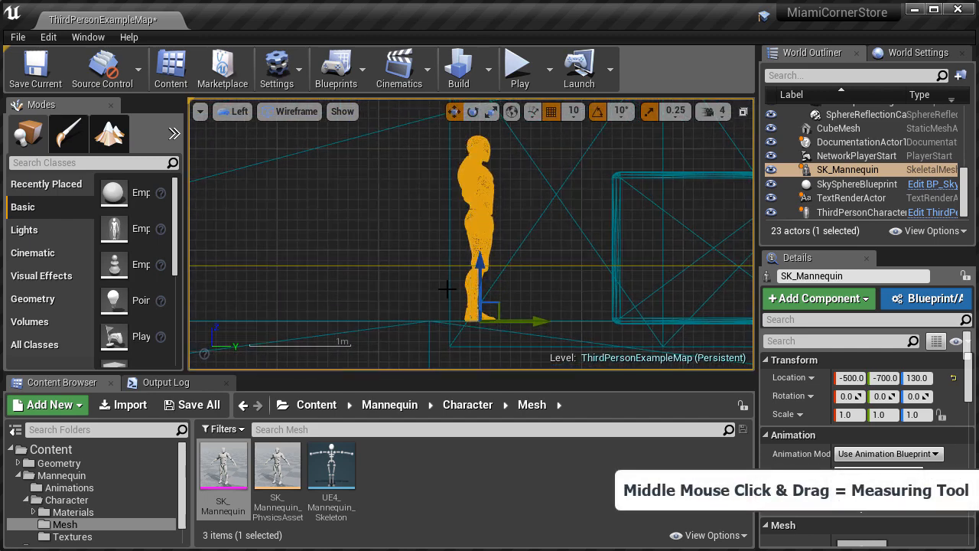
{"action": "middle_click_drag", "start_coordinate": [450, 321], "coordinate": [448, 142]}
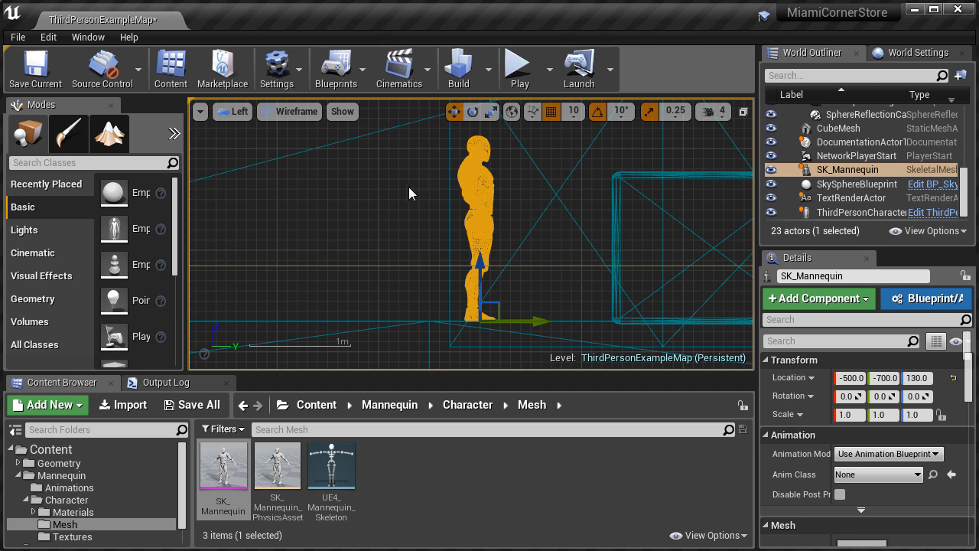
{"action": "right_click_drag", "start_coordinate": [408, 187], "coordinate": [438, 172]}
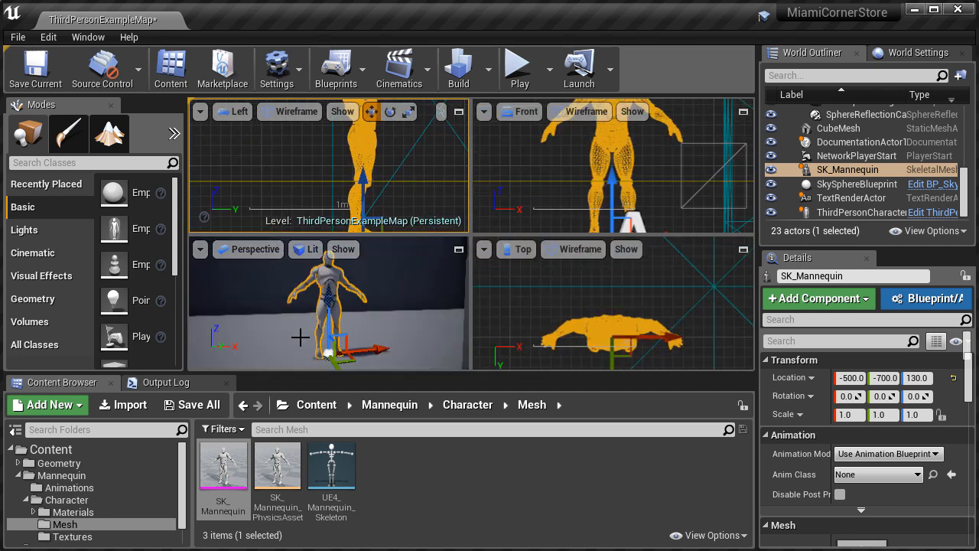
- Collapse the Mannequin folder and show the root Content folder of the project
{"action": "left_click", "coordinate": [18, 476]}
{"action": "left_click", "coordinate": [49, 450]}
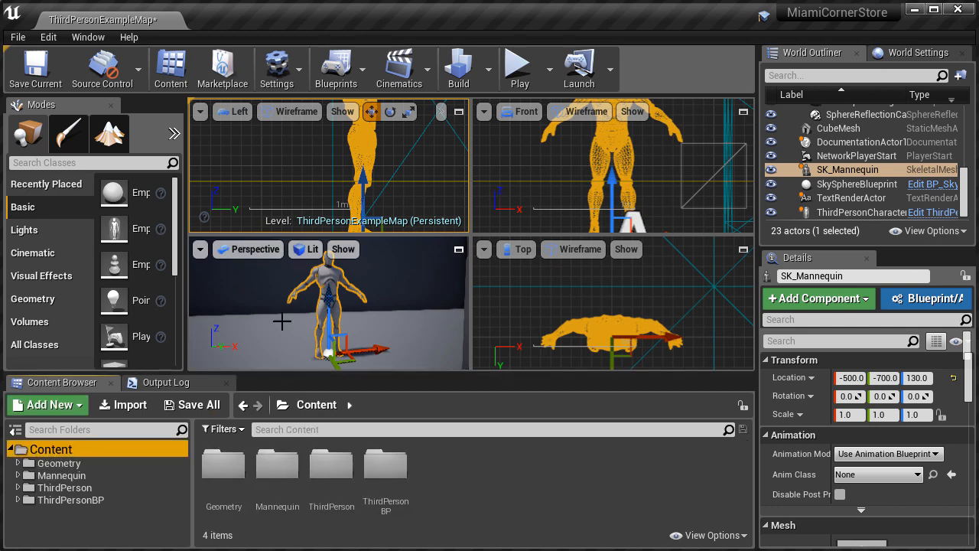
- Switch to the Epic Games Launcher, search the Marketplace for "ue4 manne" and open the UE4 Mannequin: Mobile page
{"action": "key", "text": "alt+Tab"}
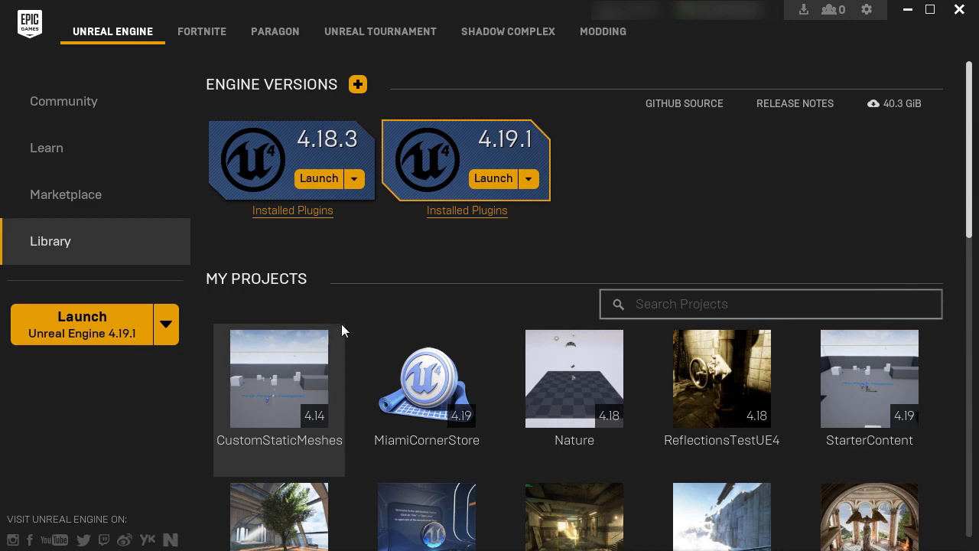
{"action": "left_click", "coordinate": [98, 193]}
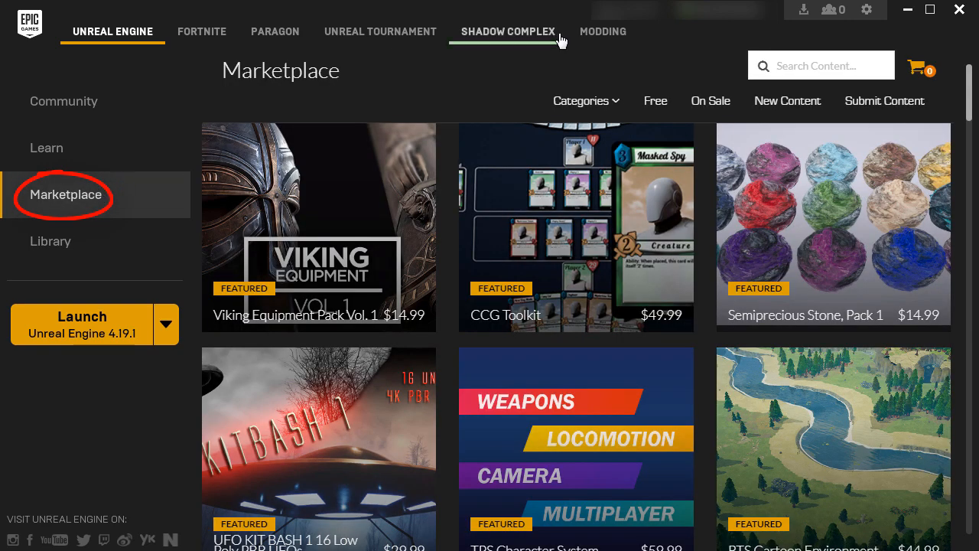
{"action": "left_click", "coordinate": [811, 62]}
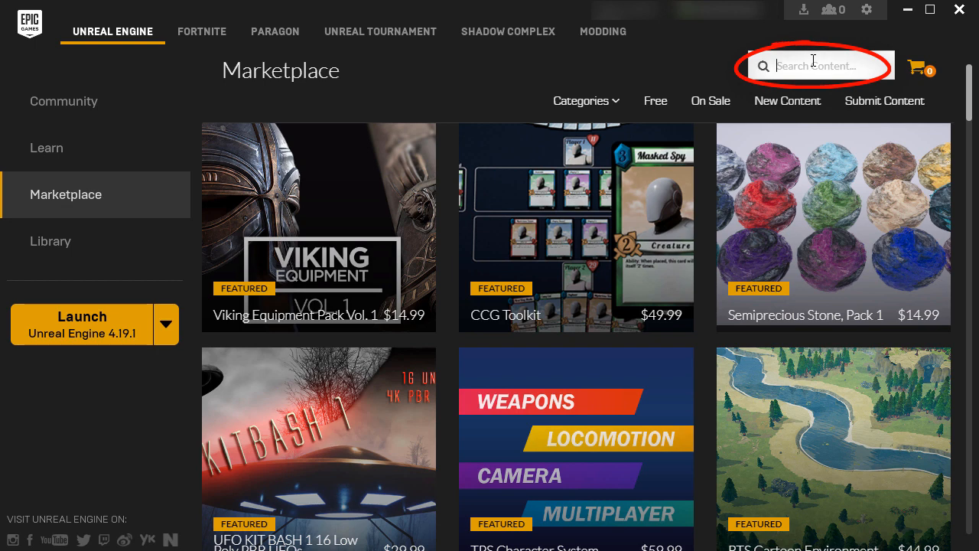
{"action": "type", "text": "ue4 ma"}
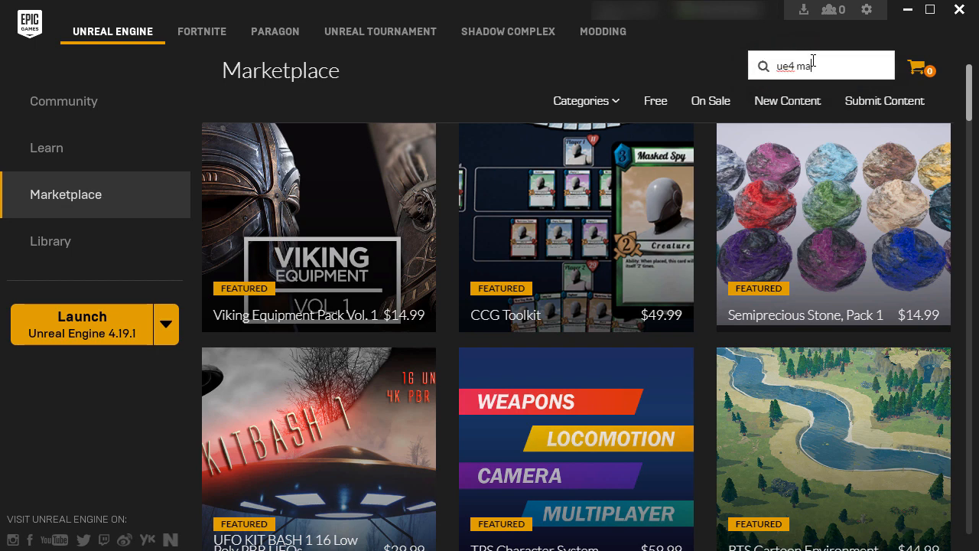
{"action": "type", "text": "nne"}
{"action": "left_click", "coordinate": [801, 97]}
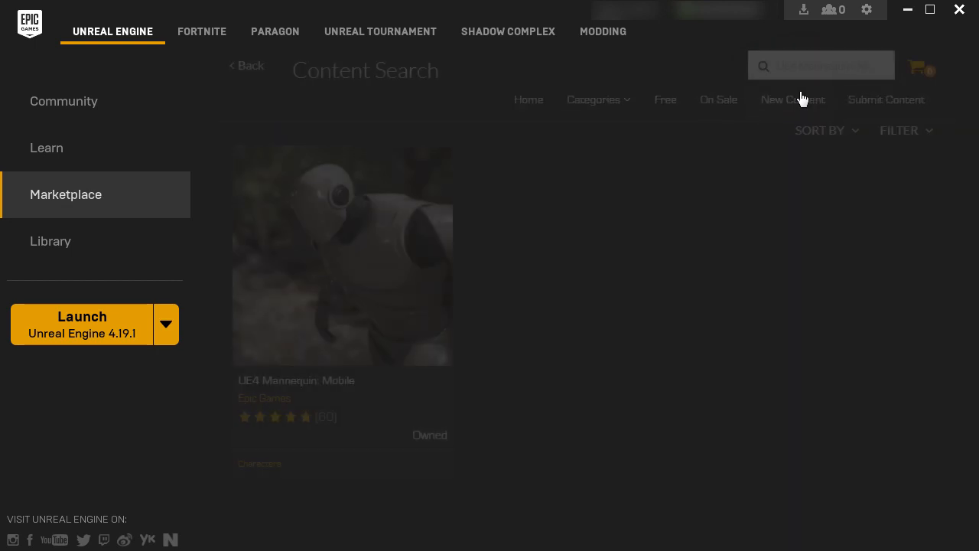
{"action": "left_click", "coordinate": [375, 242]}
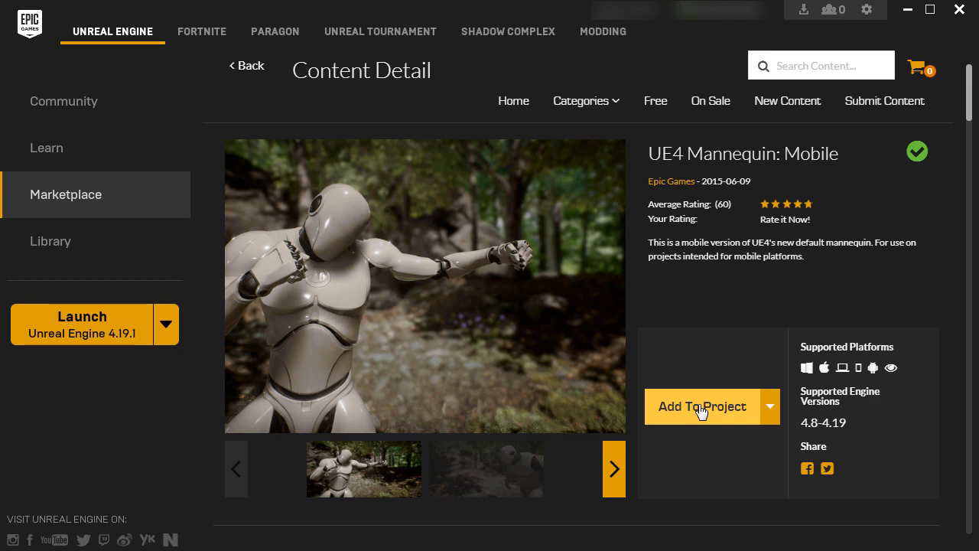
- Add UE4 Mannequin: Mobile from the library's Vault to the MiamiCornerStore project
{"action": "left_click", "coordinate": [113, 253]}
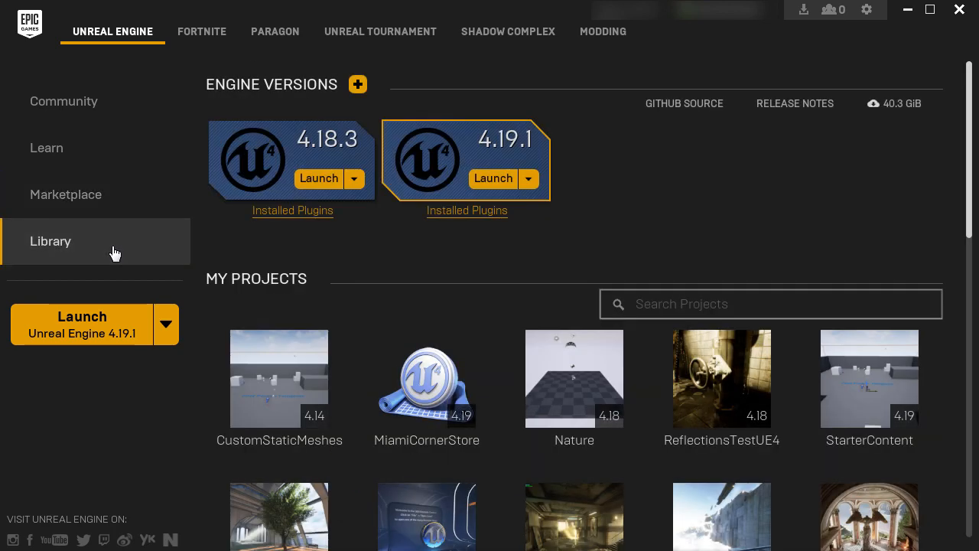
{"action": "left_click_drag", "start_coordinate": [972, 156], "coordinate": [967, 428]}
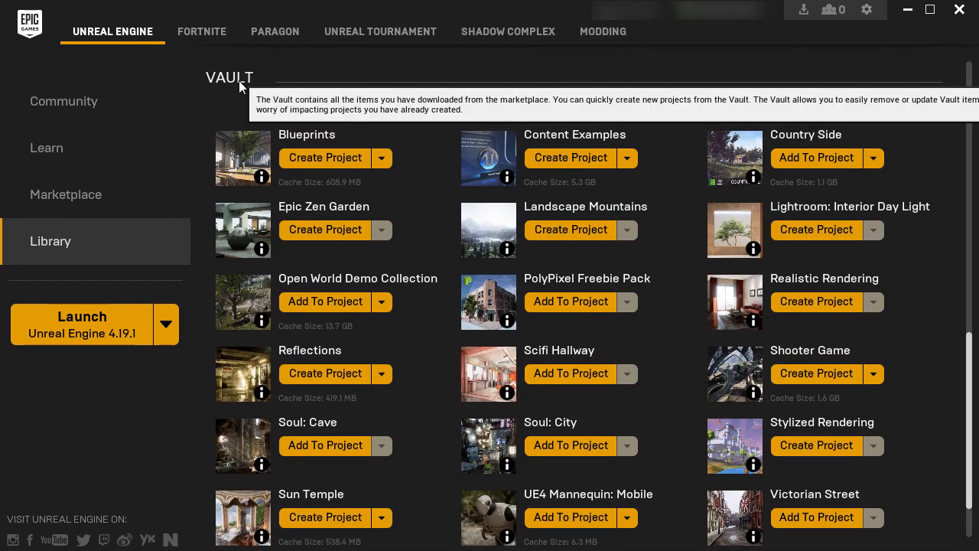
{"action": "left_click", "coordinate": [571, 517]}
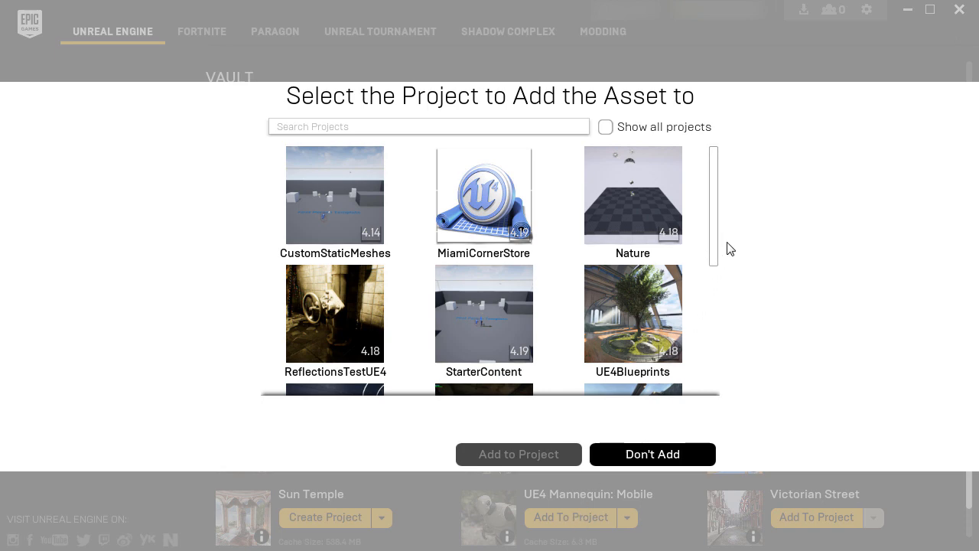
{"action": "left_click_drag", "start_coordinate": [715, 222], "coordinate": [717, 321]}
{"action": "left_click_drag", "start_coordinate": [717, 325], "coordinate": [710, 225]}
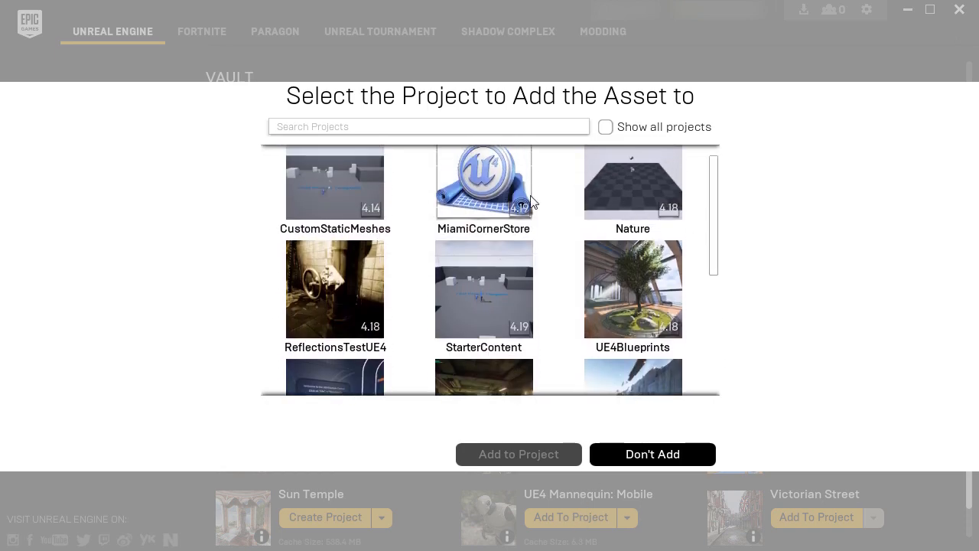
{"action": "left_click", "coordinate": [484, 203]}
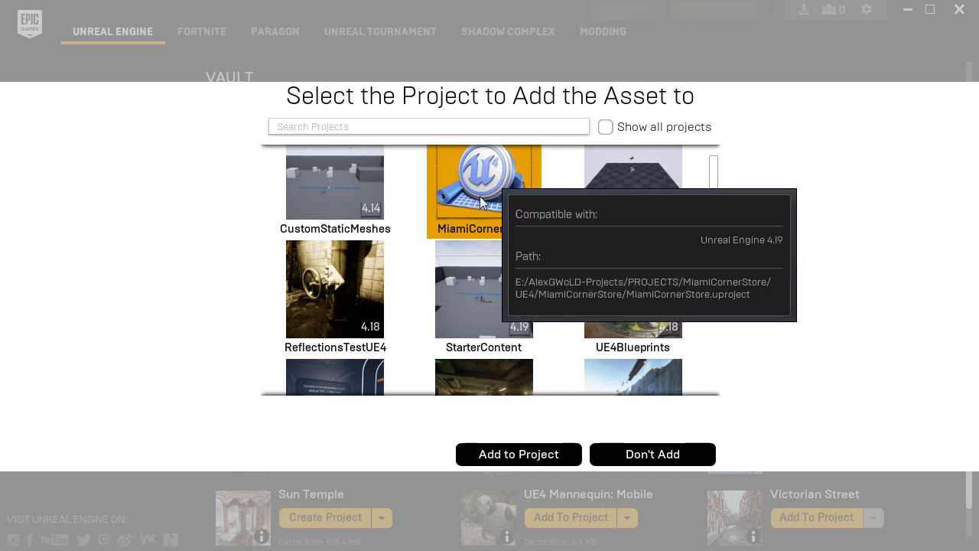
{"action": "left_click", "coordinate": [514, 455]}
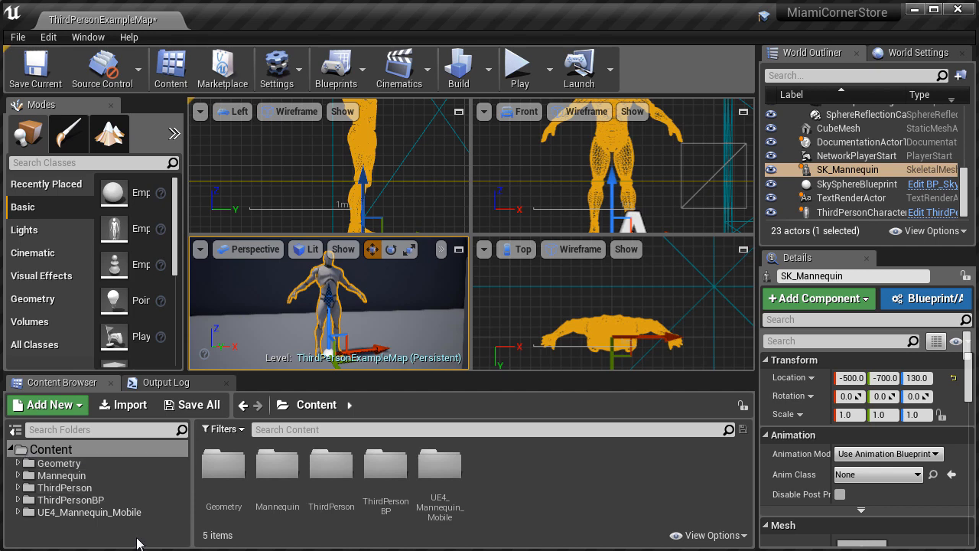
- Place SK_Mannequin_Mobile from the UE4_Mannequin_Mobile Mesh folder on the floor at about X -940, Y -610, Z 130, and enlarge the viewport
{"action": "left_click", "coordinate": [61, 512]}
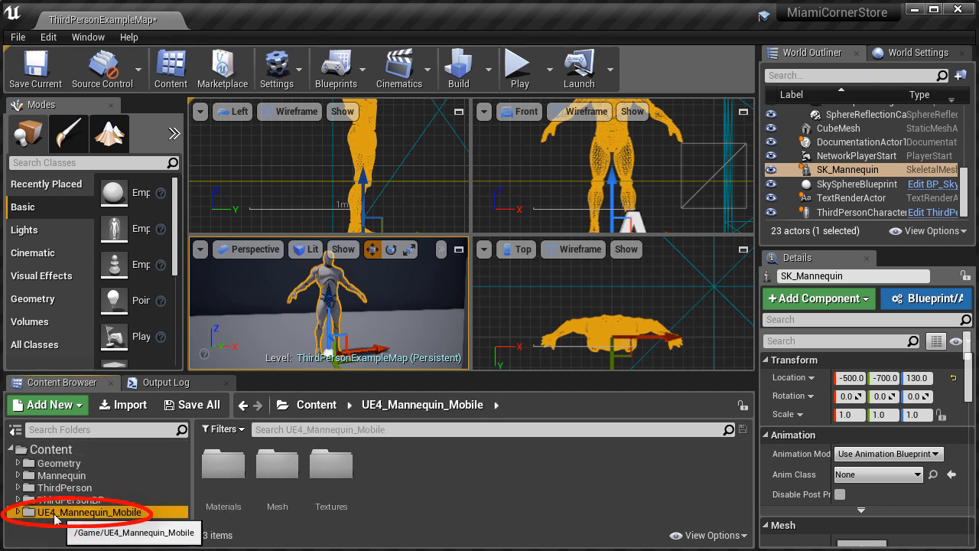
{"action": "right_click_drag", "start_coordinate": [275, 329], "coordinate": [292, 344]}
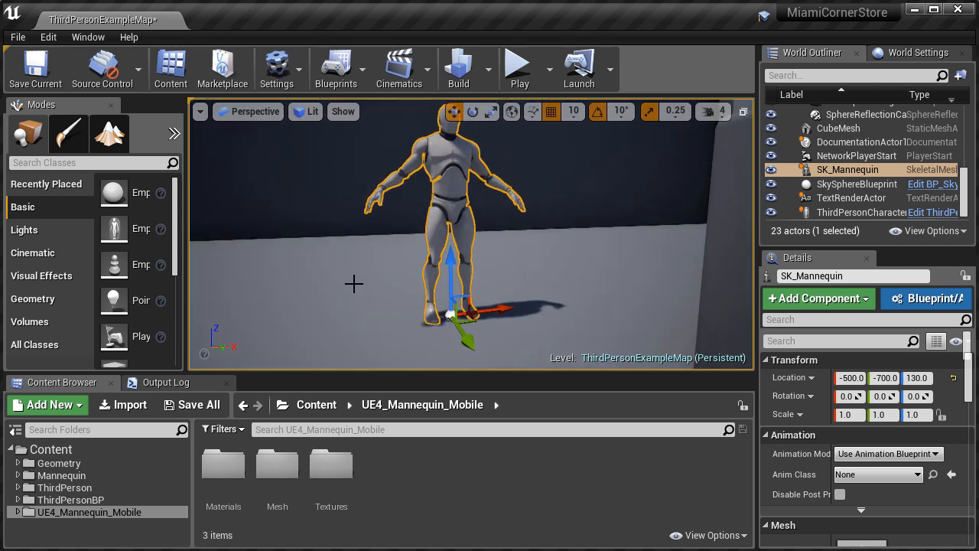
{"action": "right_click_drag", "start_coordinate": [552, 268], "coordinate": [526, 329]}
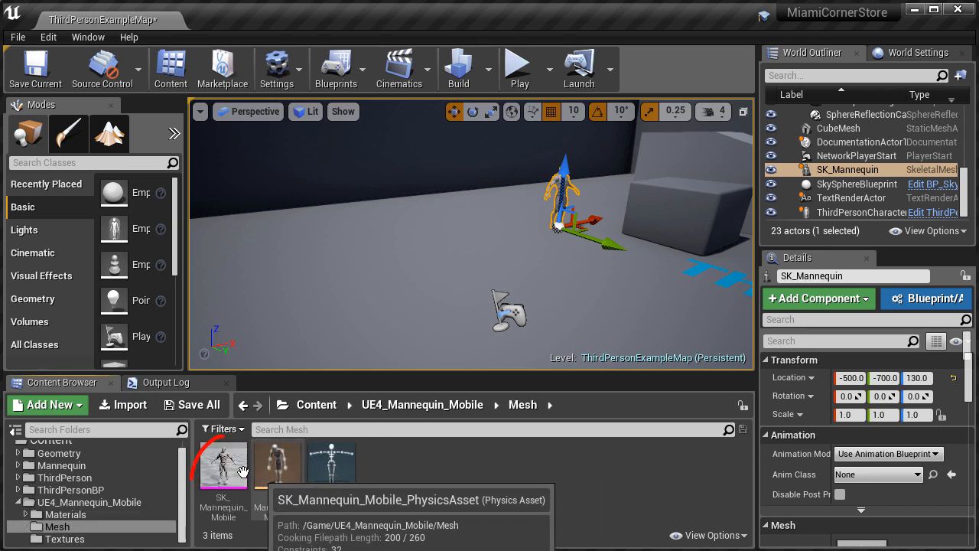
{"action": "double_click", "coordinate": [275, 468]}
{"action": "left_click_drag", "start_coordinate": [219, 466], "coordinate": [428, 283]}
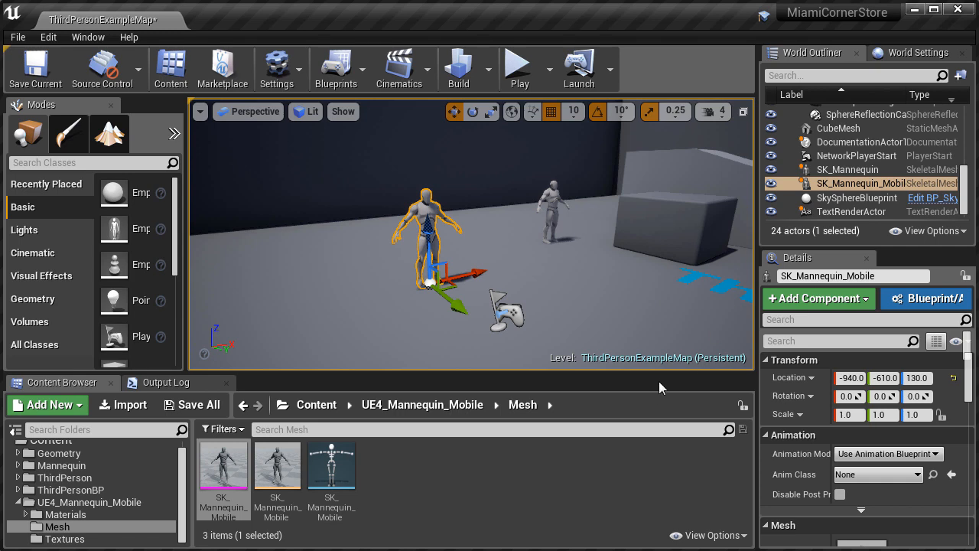
{"action": "left_click_drag", "start_coordinate": [659, 396], "coordinate": [658, 467]}
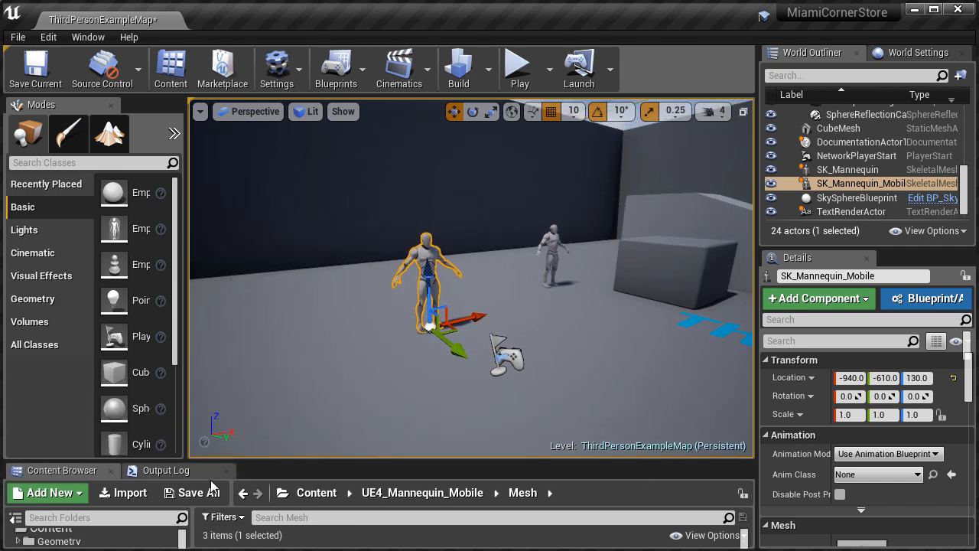
- Examine the Starter Content pack among the content packs available for the project, and close the dialog without adding it
{"action": "left_click", "coordinate": [76, 497]}
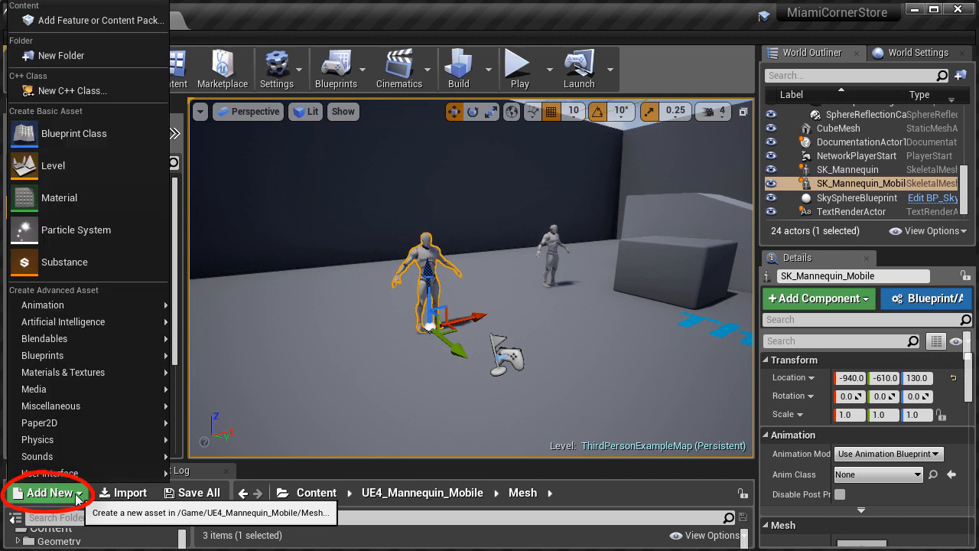
{"action": "left_click", "coordinate": [91, 22]}
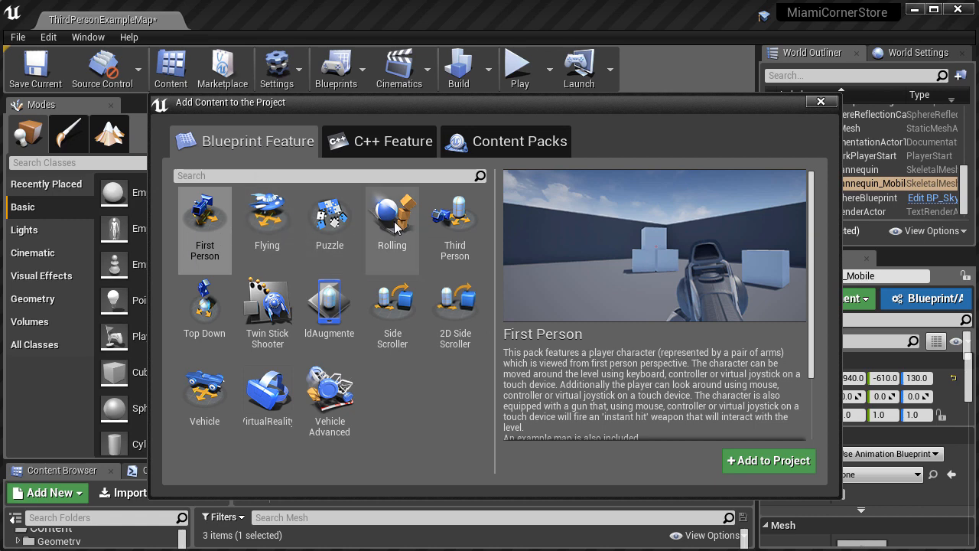
{"action": "left_click", "coordinate": [511, 145]}
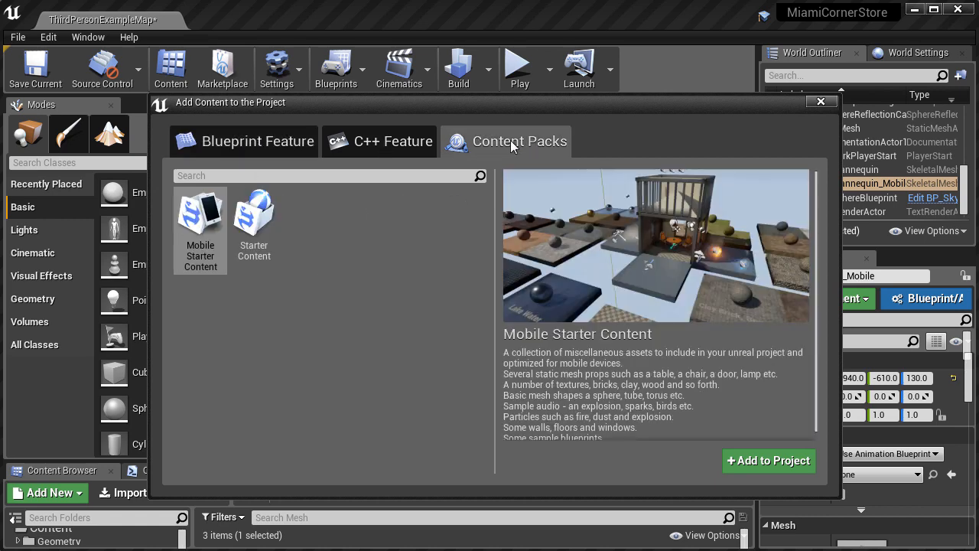
{"action": "left_click", "coordinate": [271, 233]}
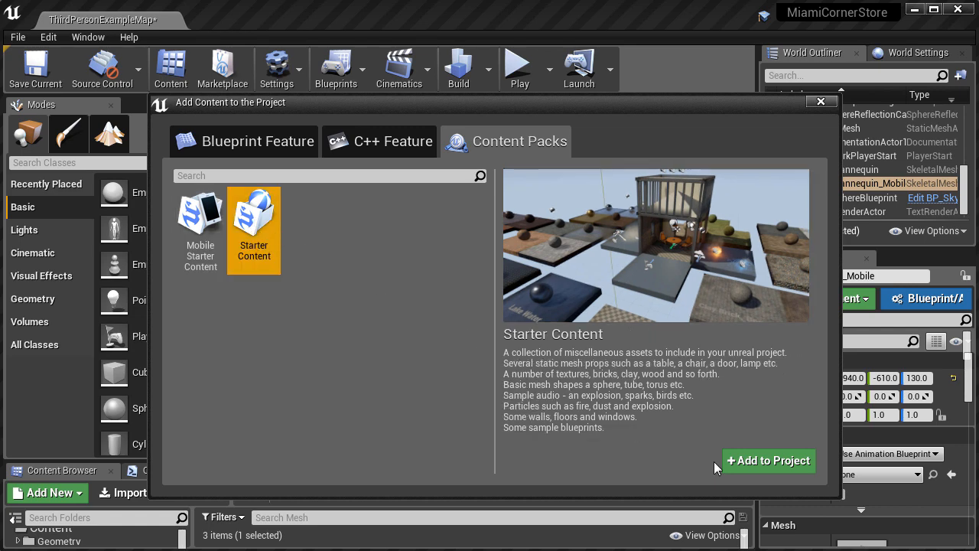
{"action": "left_click", "coordinate": [818, 101]}
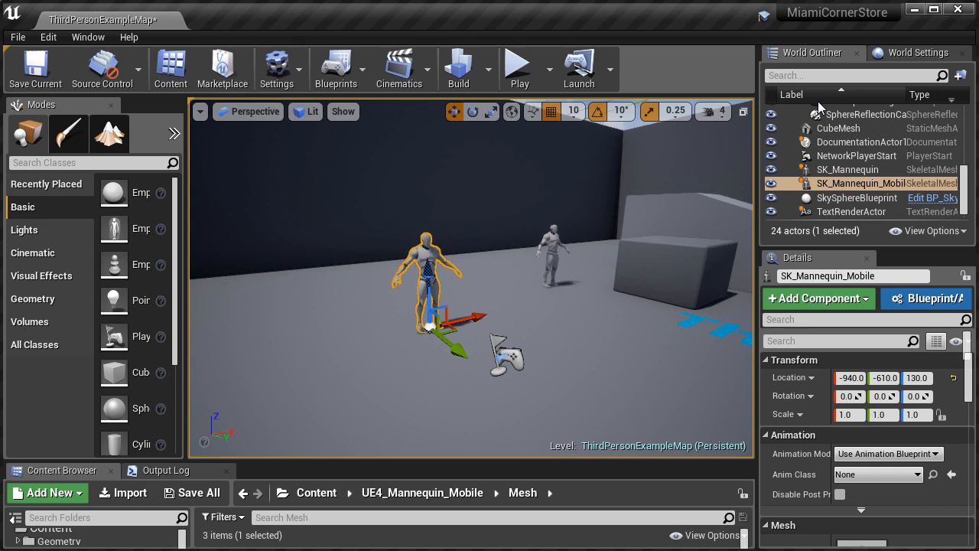
- Choose ThirdPersonGameMode as the Default GameMode in the project's Maps & Modes settings and close the settings
{"action": "left_click", "coordinate": [49, 37]}
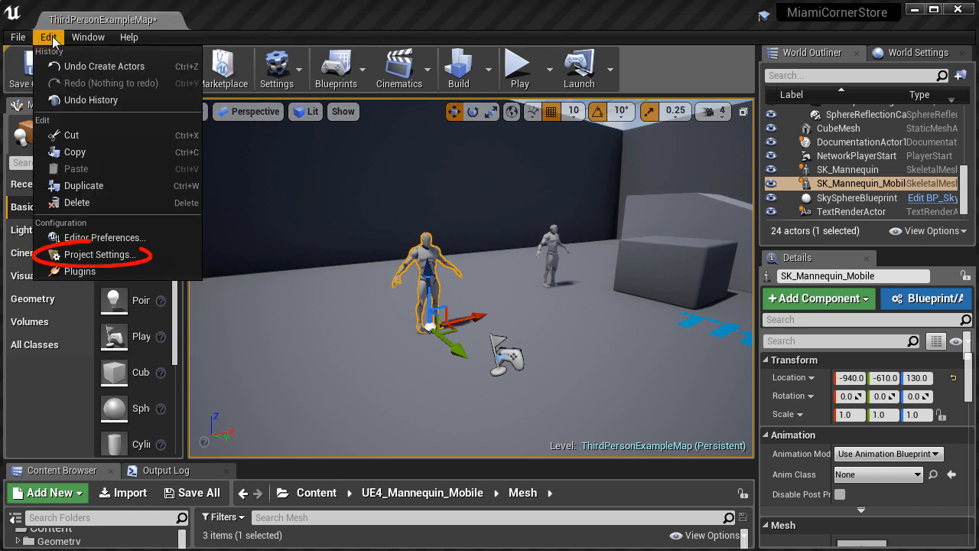
{"action": "left_click", "coordinate": [114, 255]}
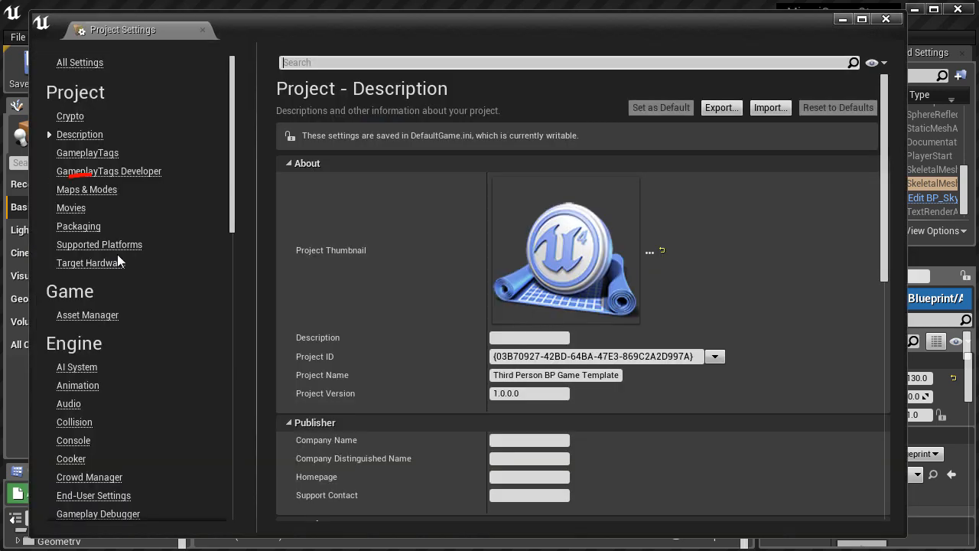
{"action": "left_click", "coordinate": [86, 190]}
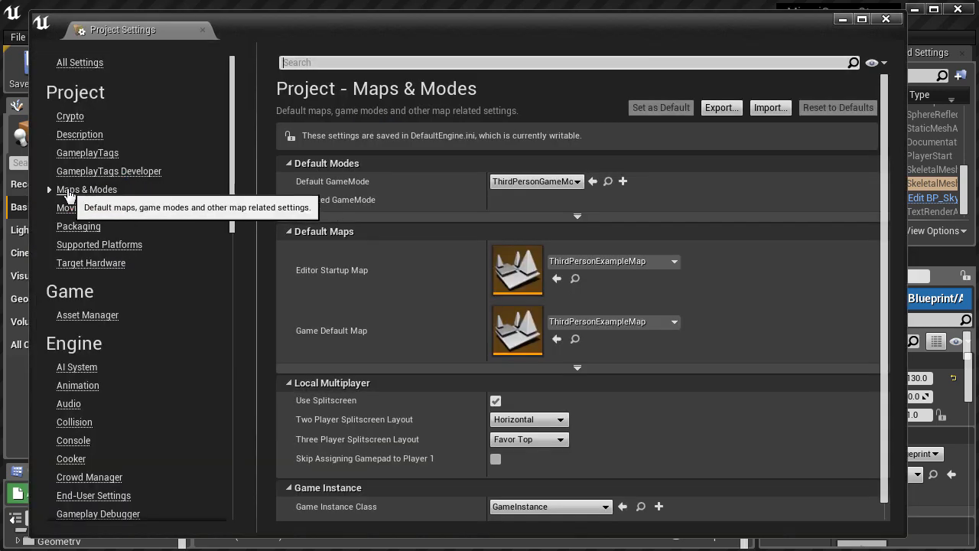
{"action": "left_click", "coordinate": [533, 188]}
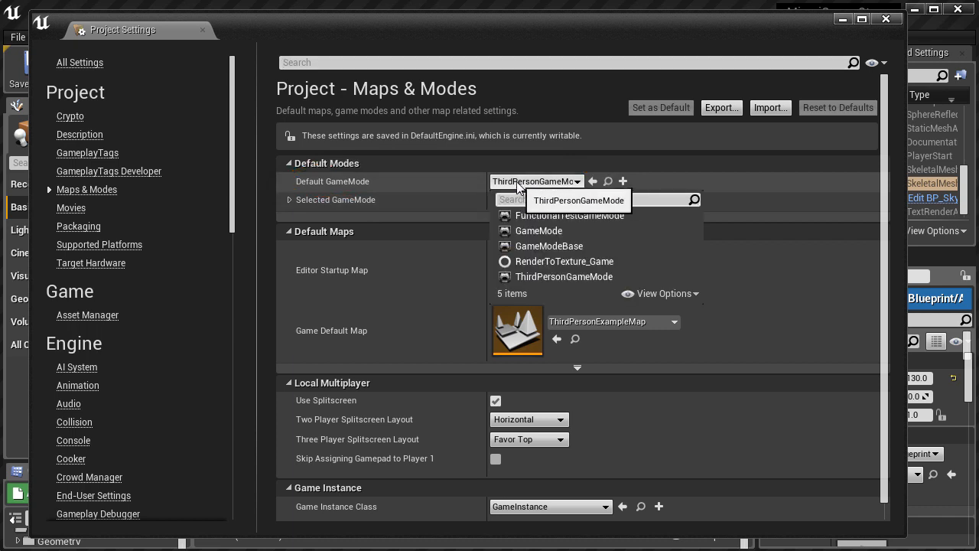
{"action": "left_click", "coordinate": [567, 277]}
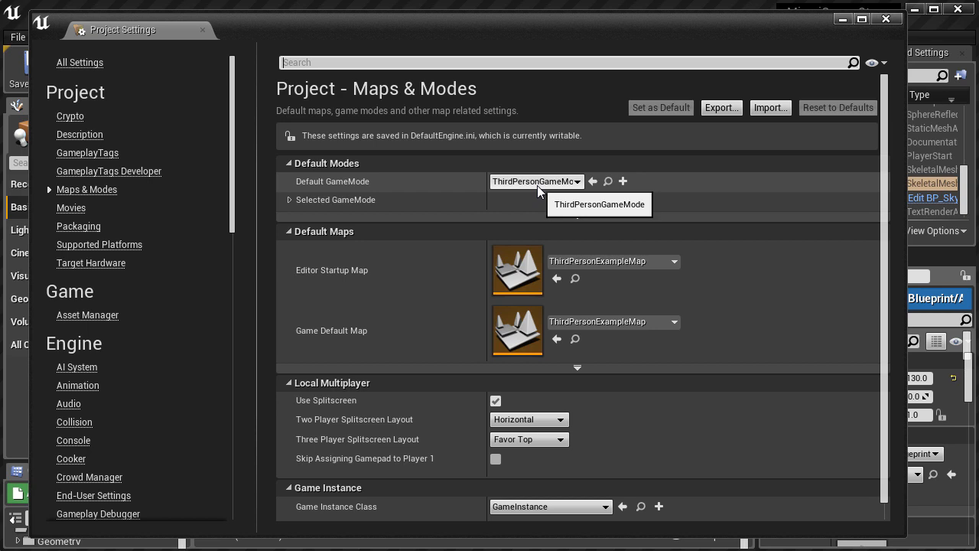
{"action": "left_click", "coordinate": [888, 19]}
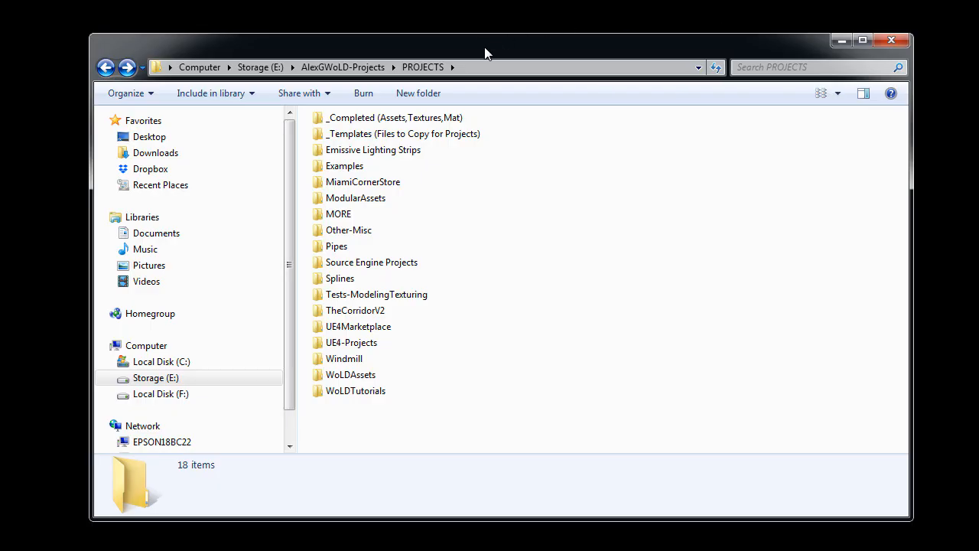
- In Windows Explorer, open the MiamiCornerStore project folder inside PROJECTS, MiamiCornerStore, UE4
{"action": "double_click", "coordinate": [371, 185]}
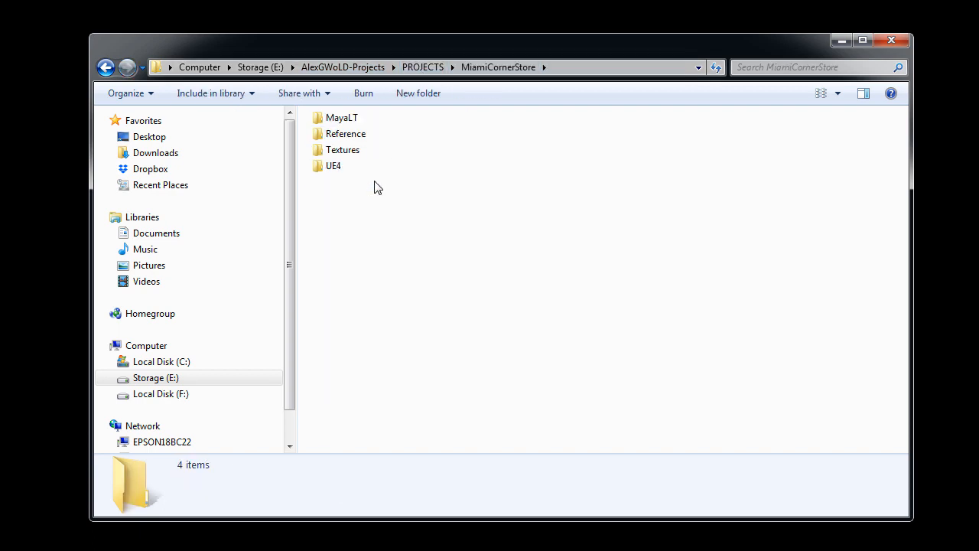
{"action": "double_click", "coordinate": [334, 168]}
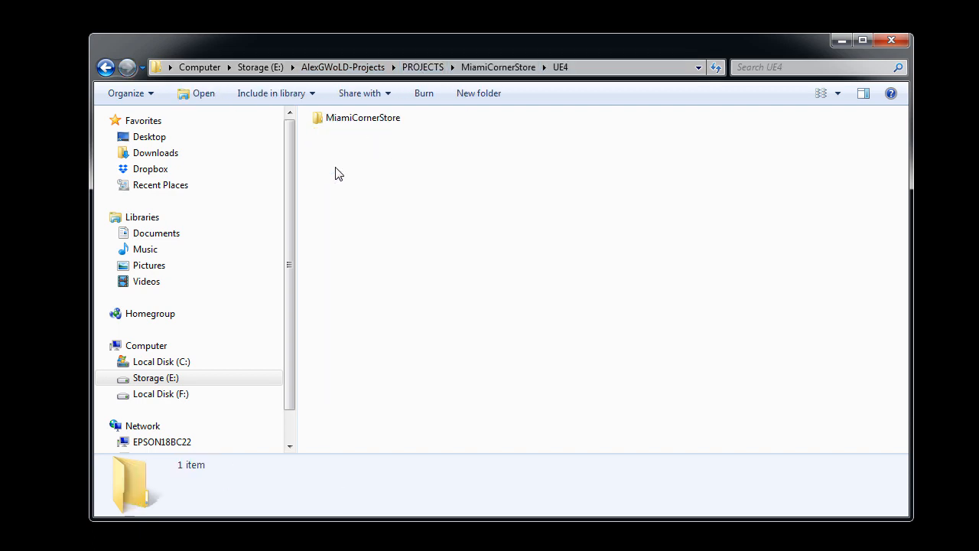
{"action": "double_click", "coordinate": [358, 121]}
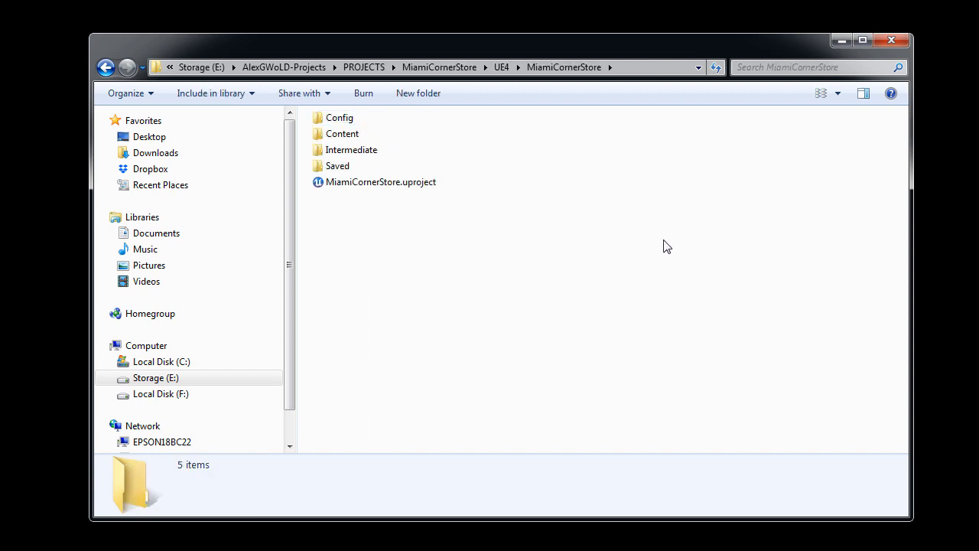